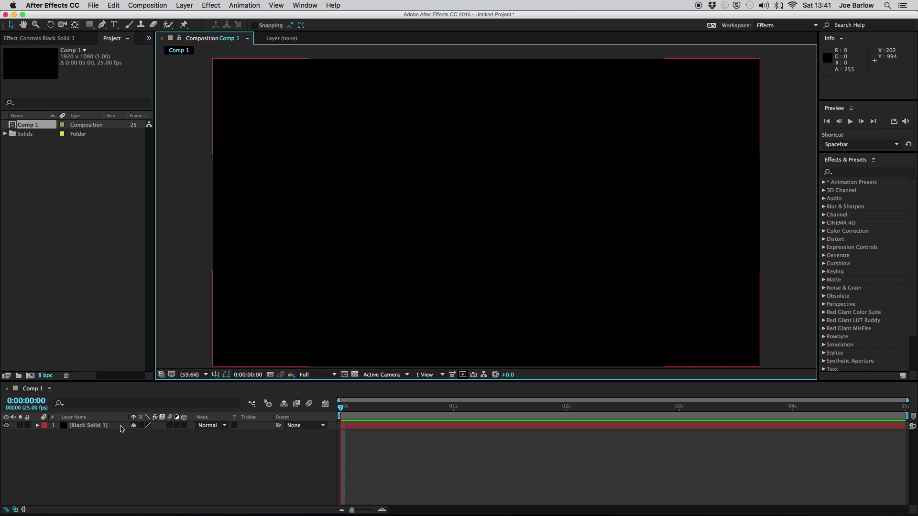
# - Search the effects for 'part' and select CC Particle World under Simulation
pyautogui.click(134, 443)
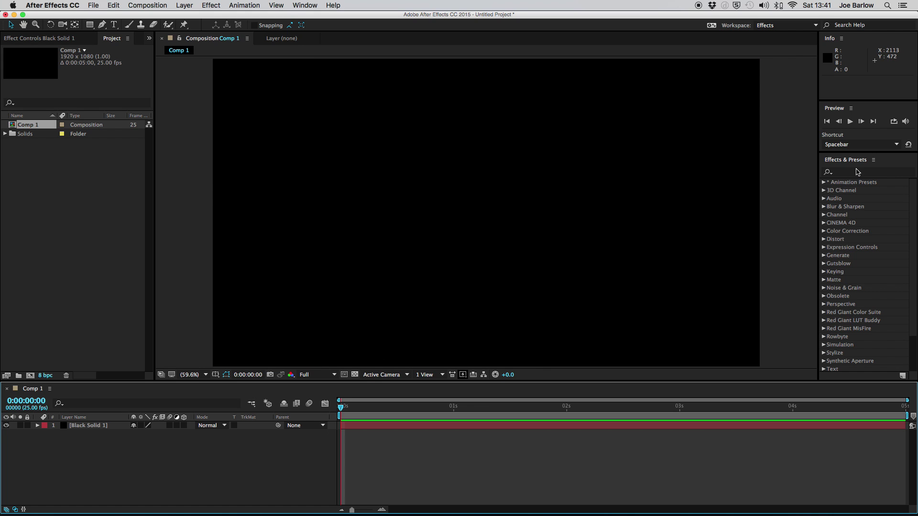
pyautogui.click(856, 172)
pyautogui.write('part')
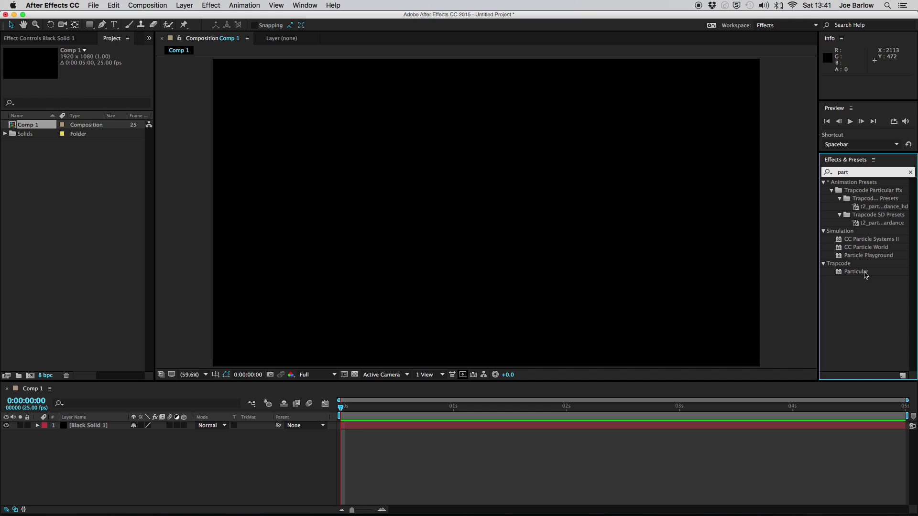
pyautogui.click(885, 248)
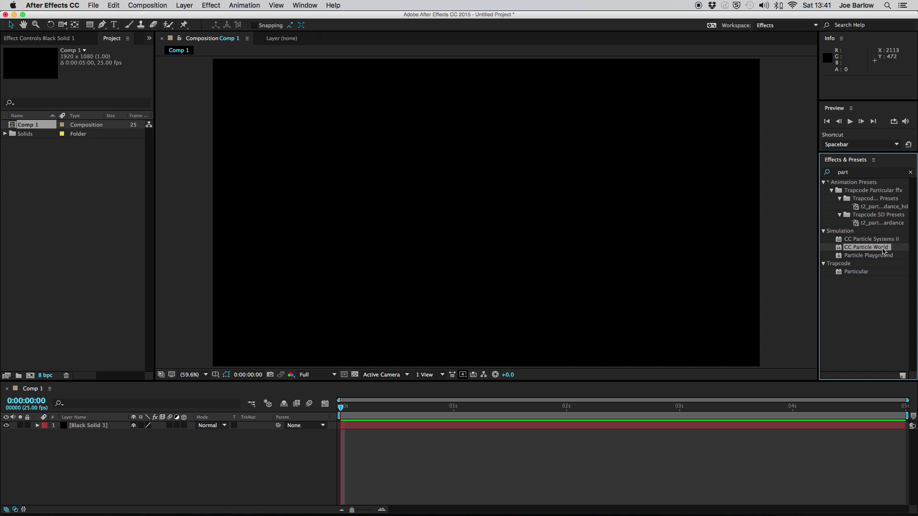
# - Drop CC Particle World onto the black solid and preview the yellow-orange fountain
pyautogui.moveTo(885, 249); pyautogui.dragTo(624, 215)
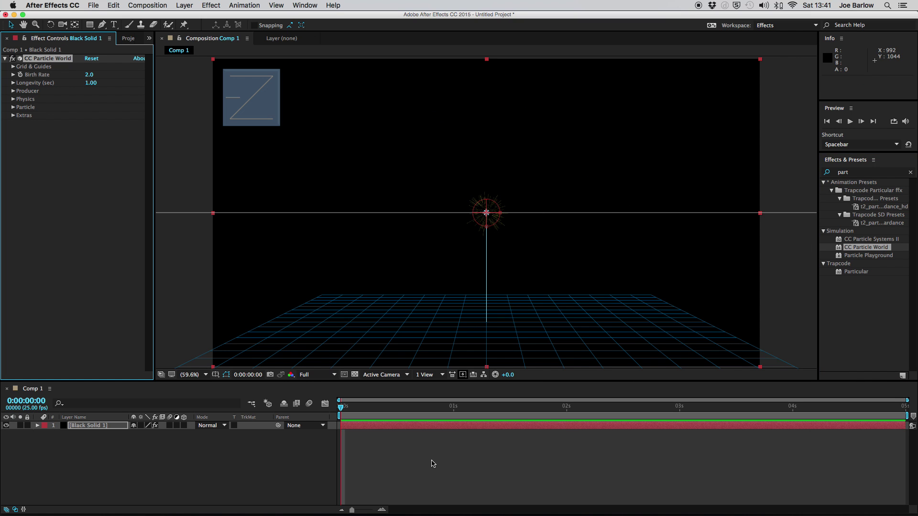
pyautogui.press('space')
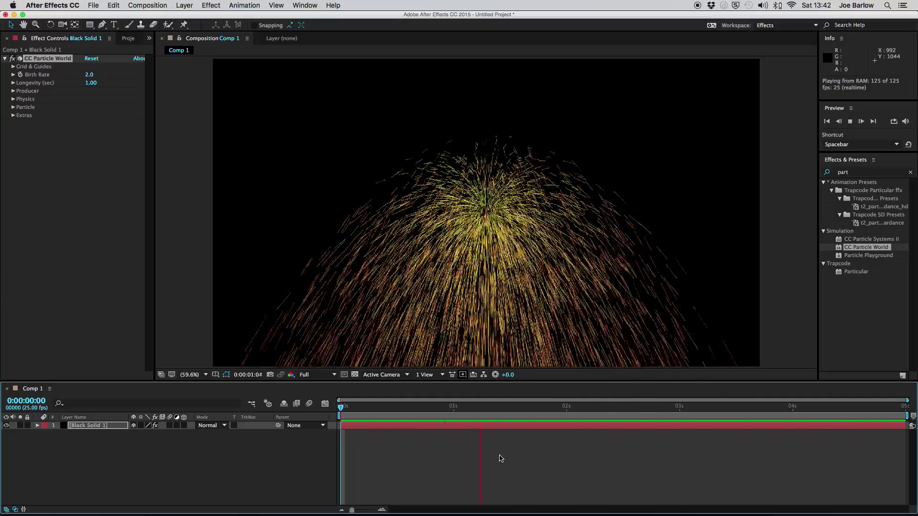
pyautogui.click(142, 101)
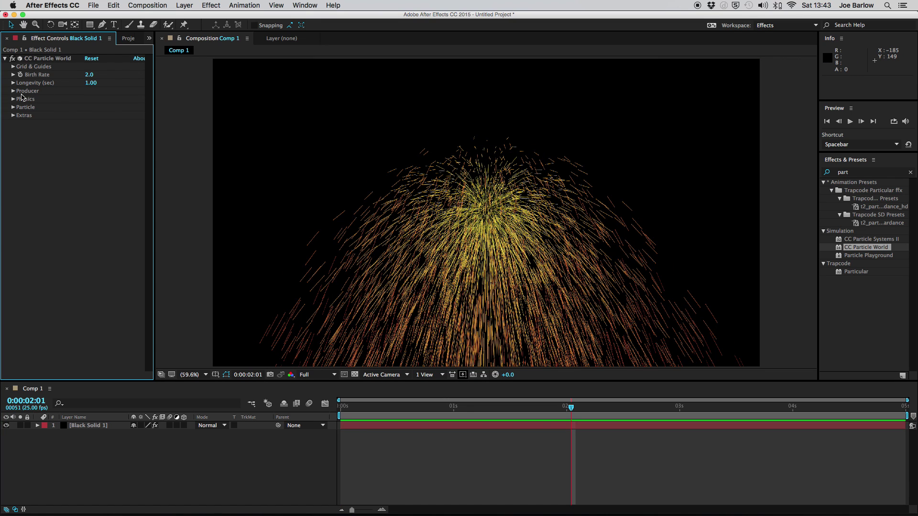
# - Set Particle Type to QuadPolygon and preview the tumbling square confetti
pyautogui.click(13, 107)
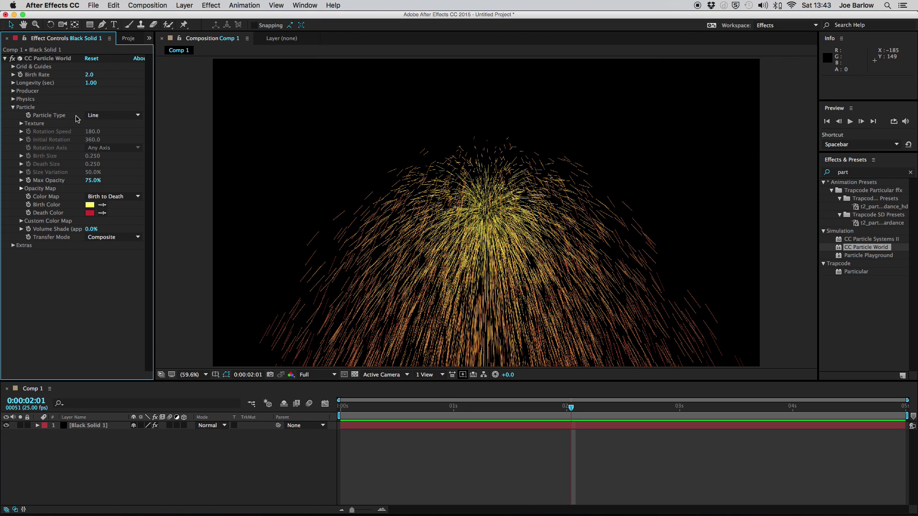
pyautogui.click(95, 115)
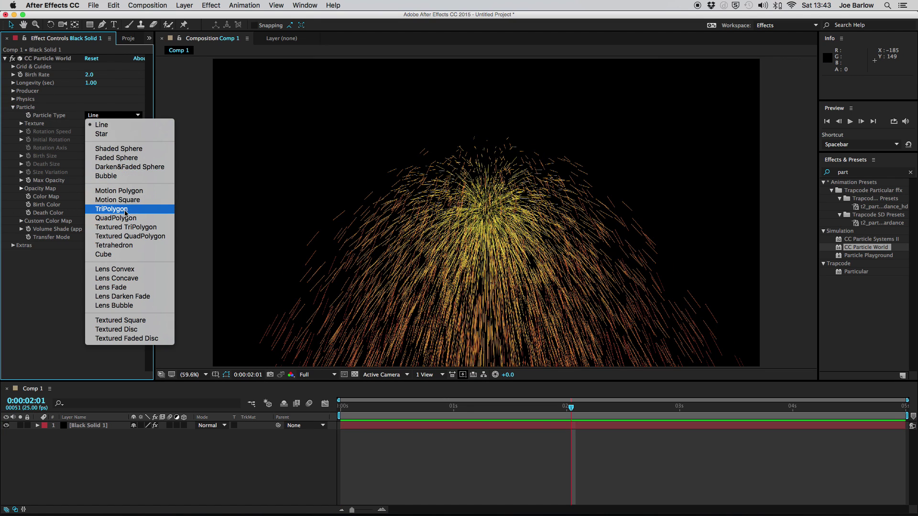
pyautogui.click(121, 218)
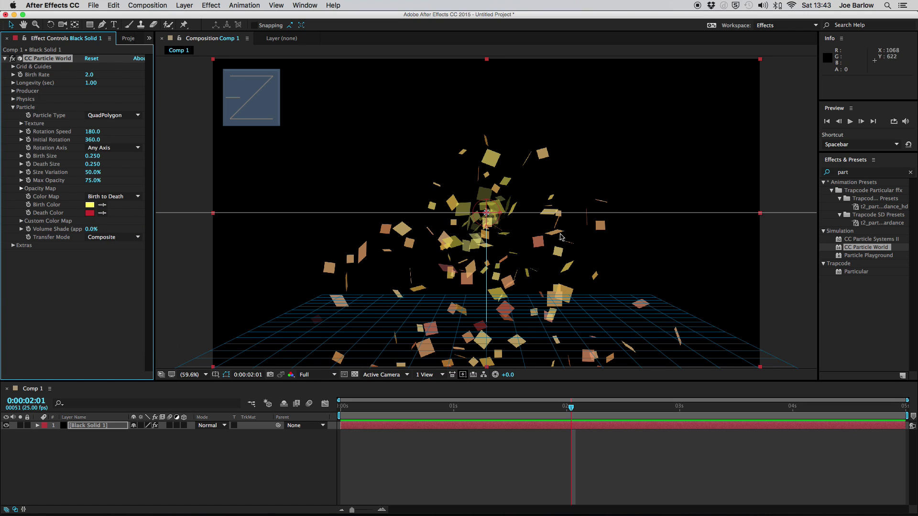
pyautogui.click(562, 463)
pyautogui.press('space')
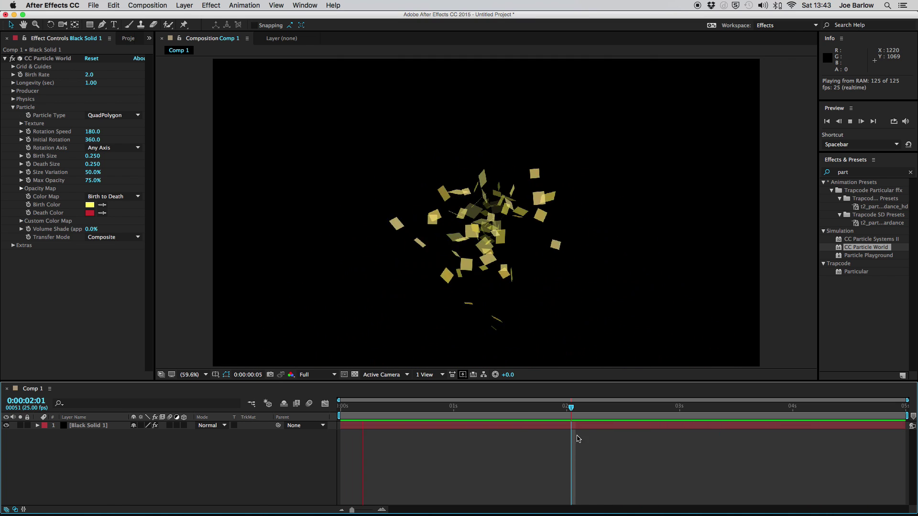
# - Switch the Physics Animation to Cone Axis and preview the cone-shaped burst
pyautogui.press('space')
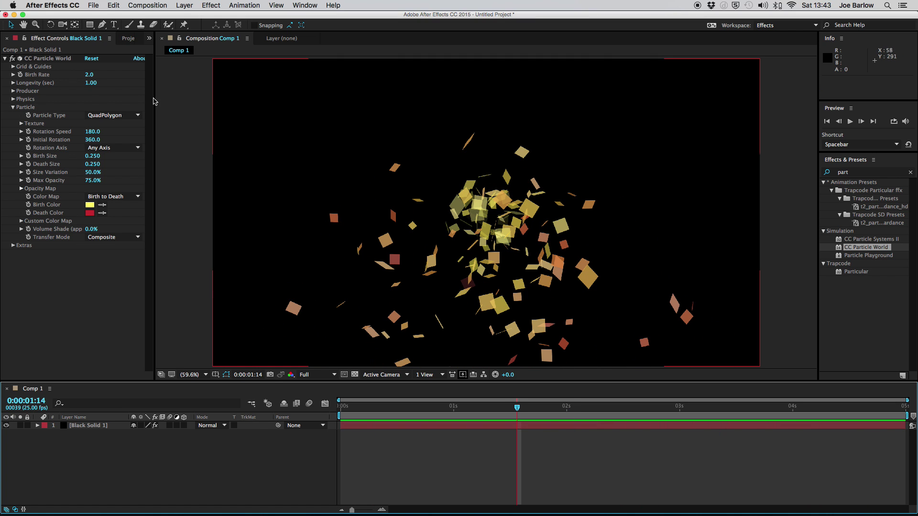
pyautogui.click(12, 100)
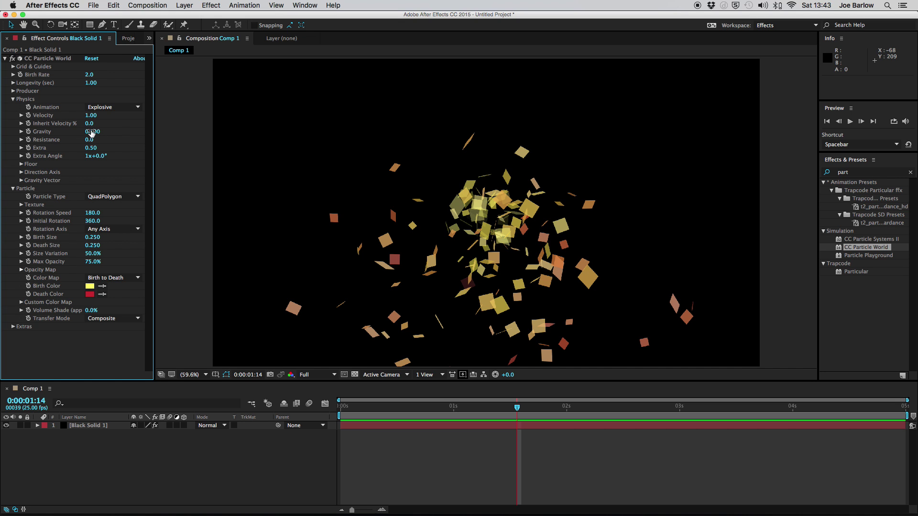
pyautogui.click(397, 409)
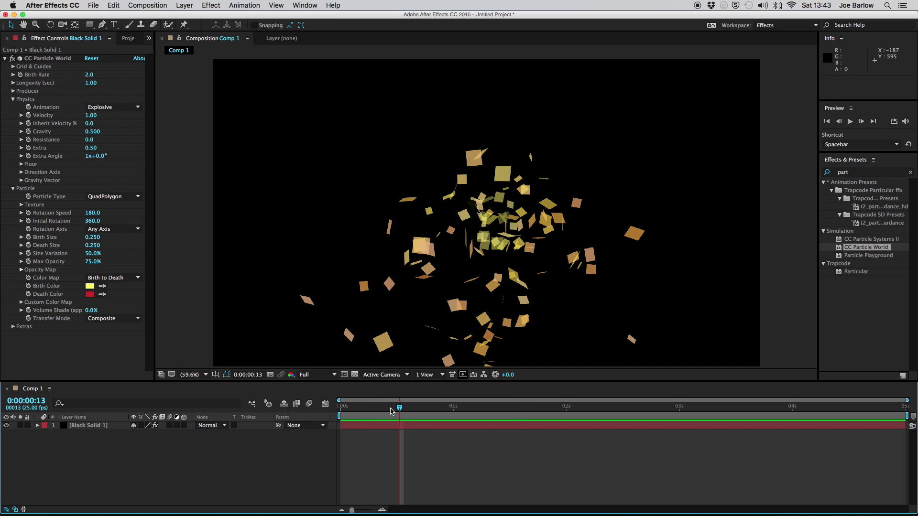
pyautogui.press('space')
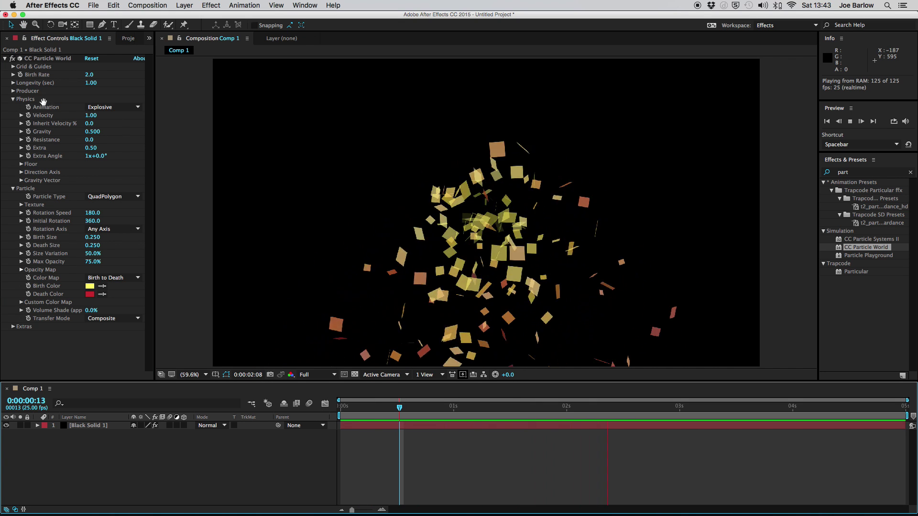
pyautogui.press('space')
pyautogui.click(132, 109)
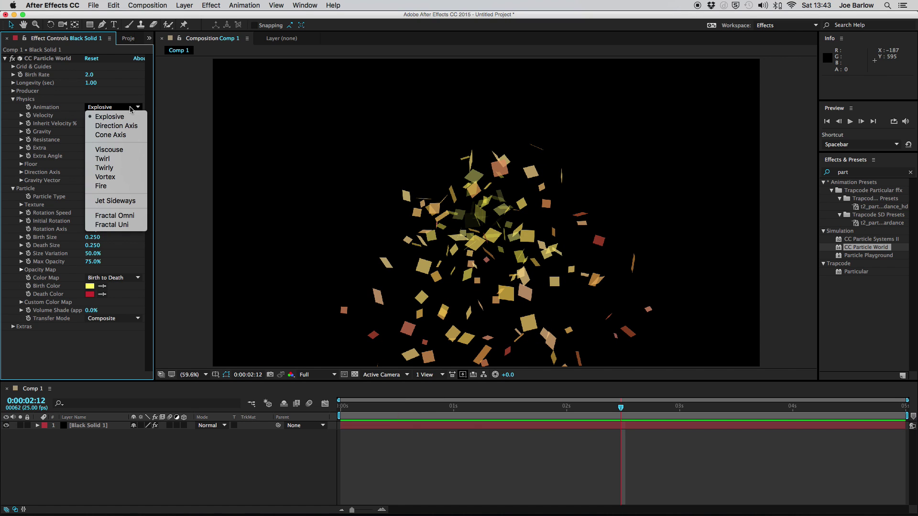
pyautogui.click(131, 138)
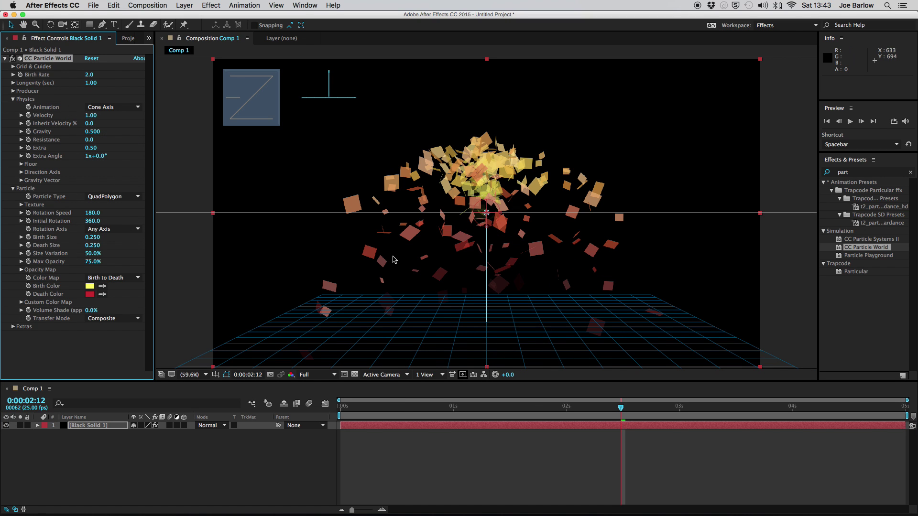
pyautogui.press('space')
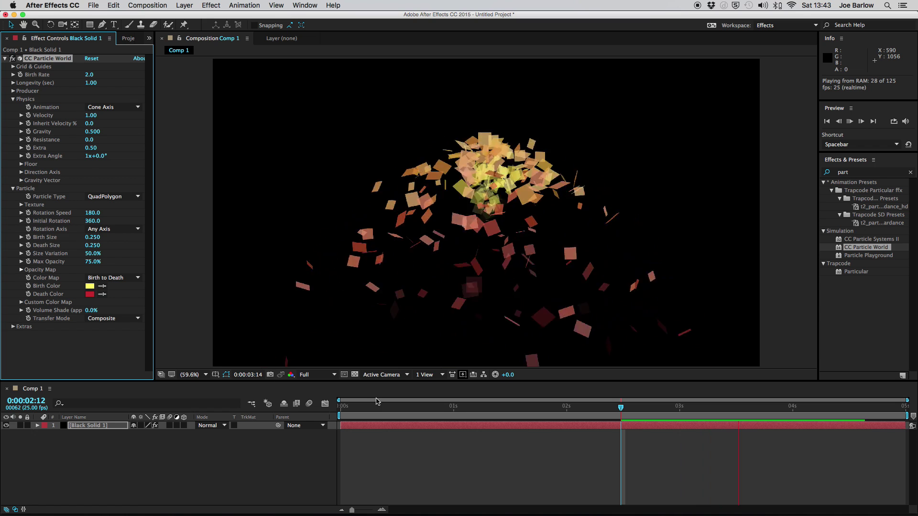
pyautogui.press('space')
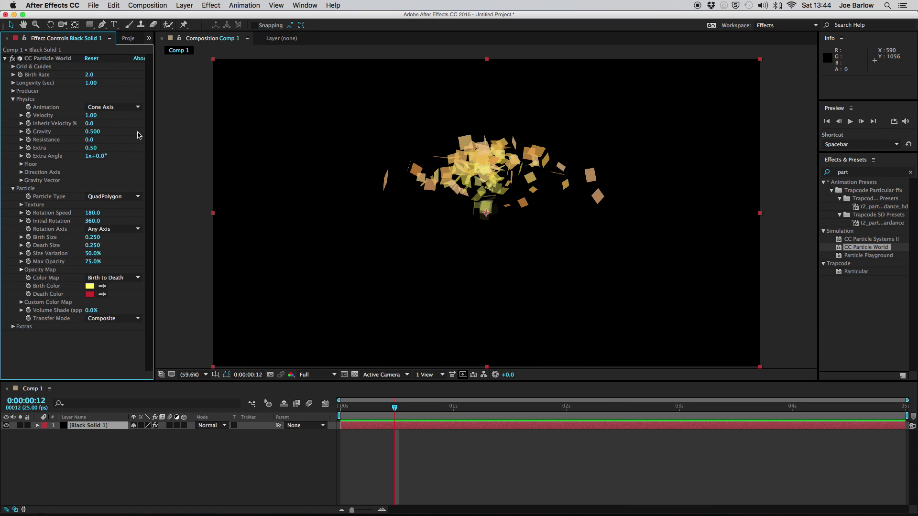
# - Set Velocity to 5.00 and Gravity to 1.000, previewing each change
pyautogui.click(94, 117)
pyautogui.press('Return')
pyautogui.press('space')
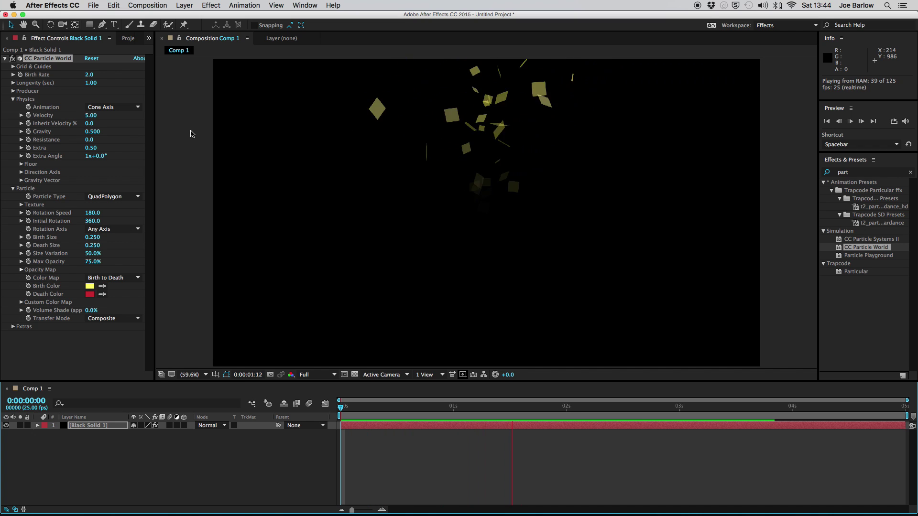
pyautogui.press('space')
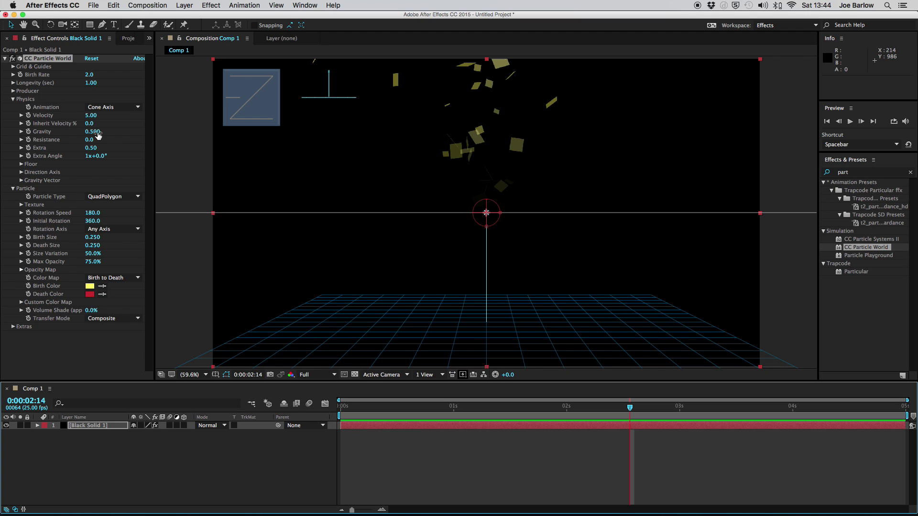
pyautogui.click(93, 132)
pyautogui.write('1')
pyautogui.press('Return')
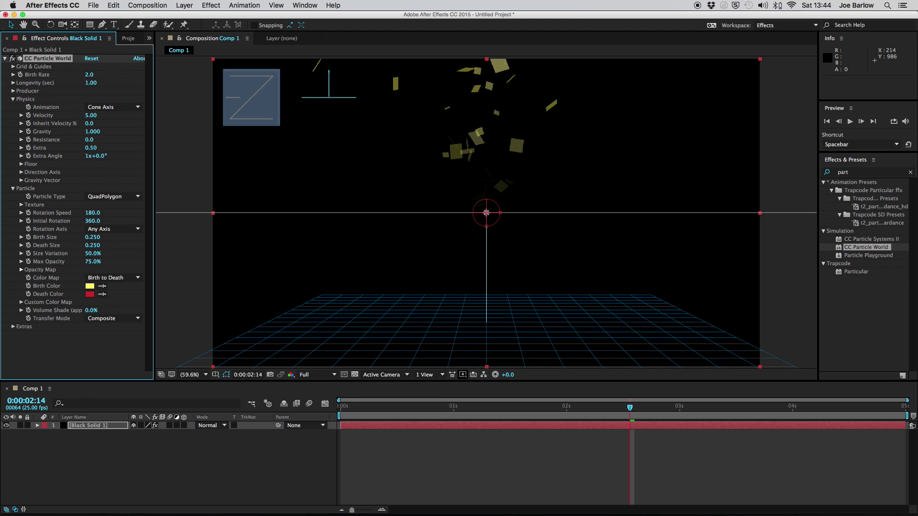
pyautogui.click(127, 134)
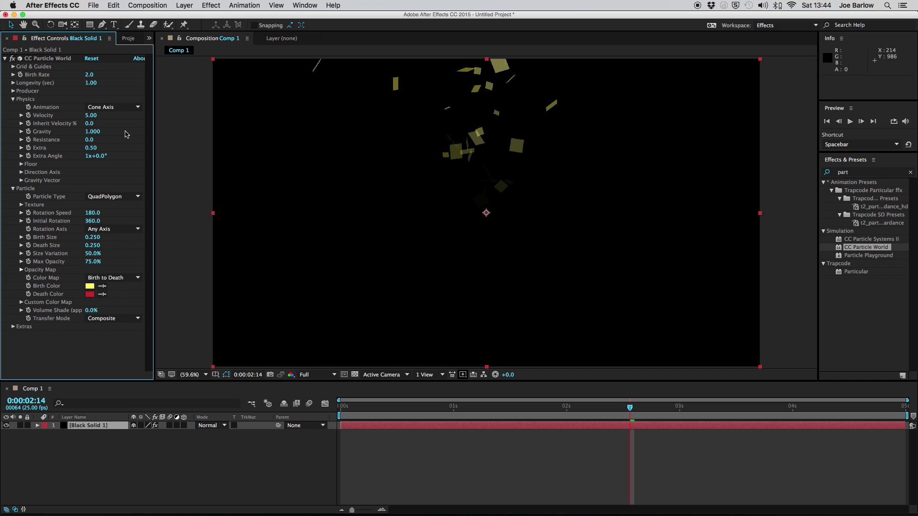
pyautogui.press('space')
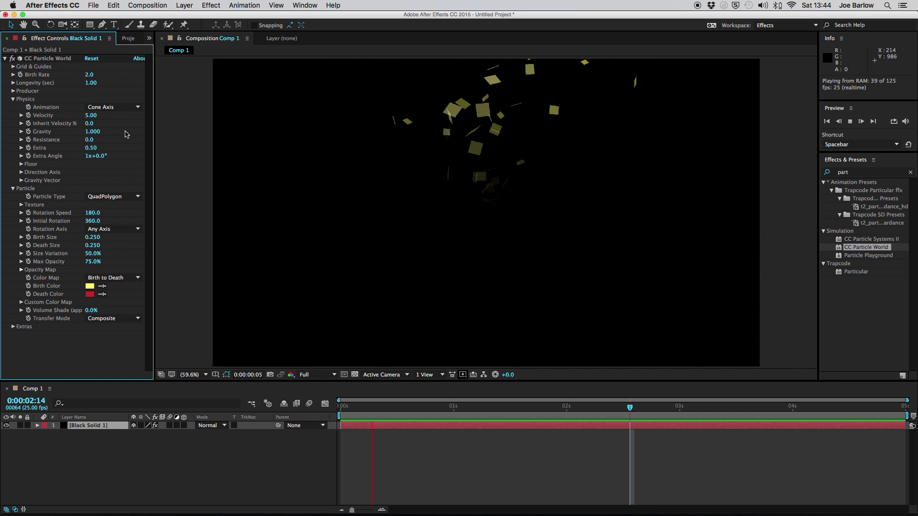
pyautogui.press('space')
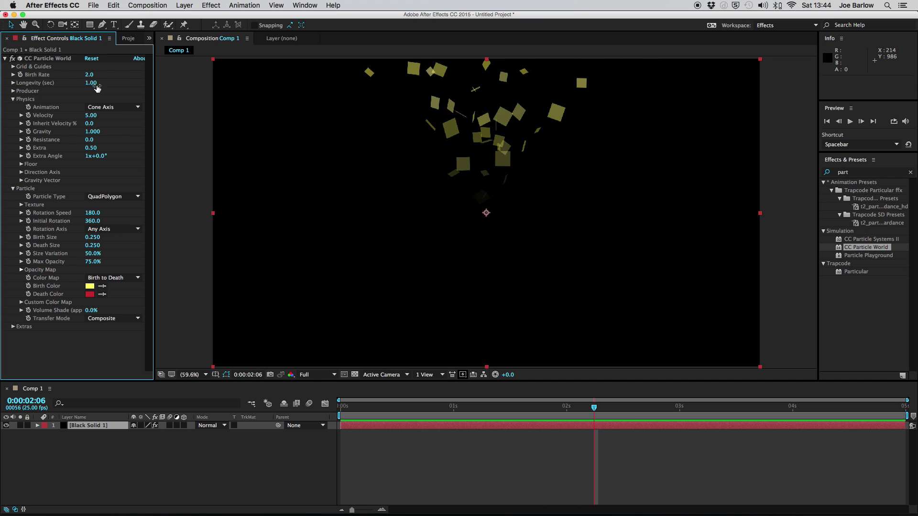
# - Place the Producer at Position X 0, Y 0.75, Z 2.97 and preview
pyautogui.click(13, 90)
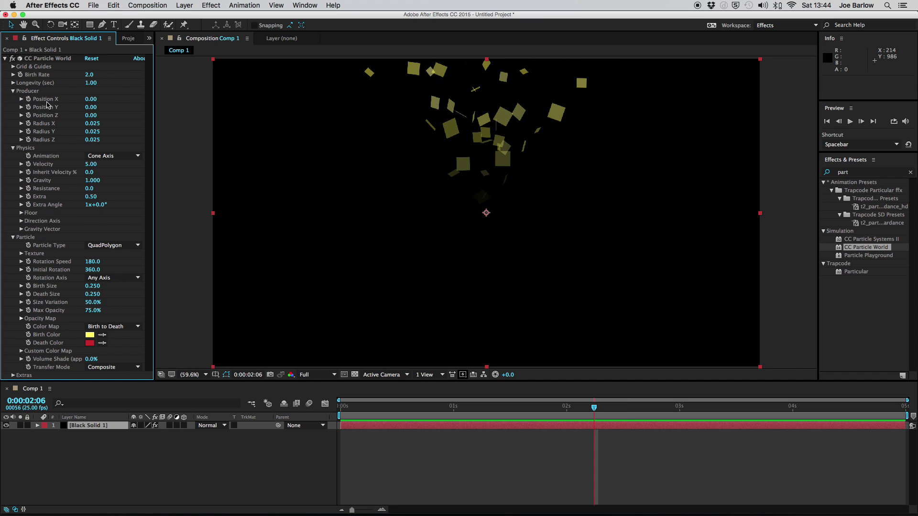
pyautogui.moveTo(95, 104); pyautogui.dragTo(160, 125)
pyautogui.moveTo(89, 120); pyautogui.dragTo(116, 118)
pyautogui.click(94, 110)
pyautogui.write('0')
pyautogui.click(94, 101)
pyautogui.write('0')
pyautogui.press('Return')
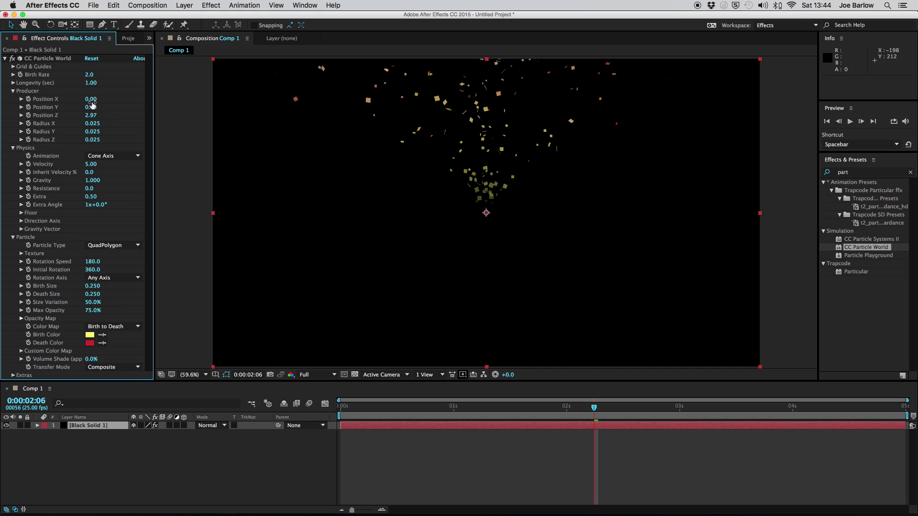
pyautogui.moveTo(92, 106); pyautogui.dragTo(131, 110)
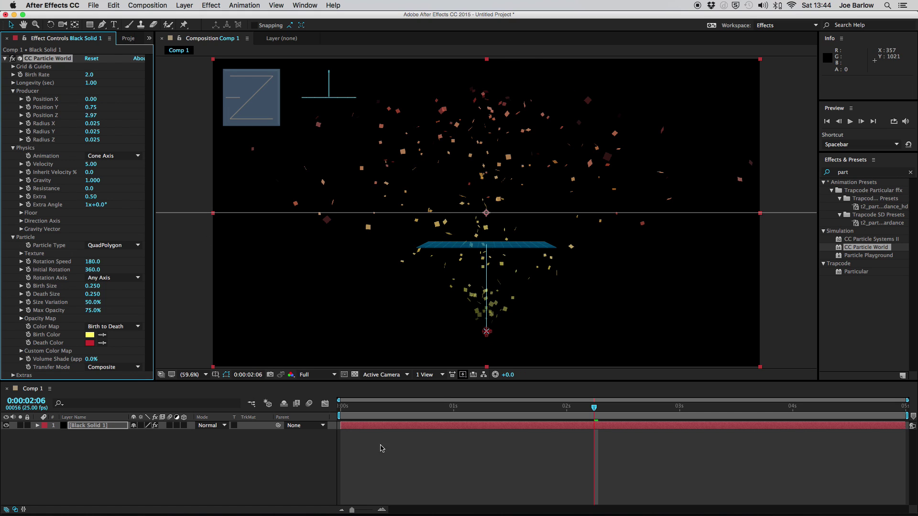
pyautogui.press('Home')
pyautogui.press('space')
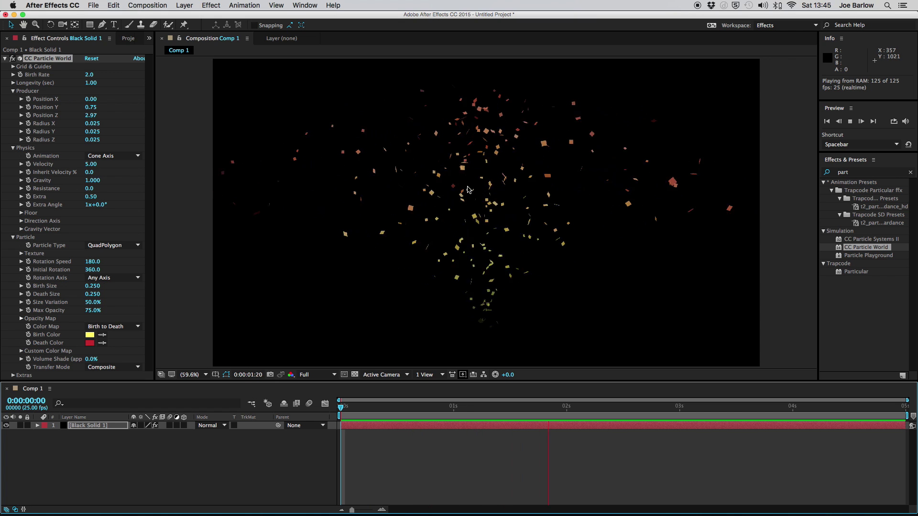
pyautogui.click(122, 133)
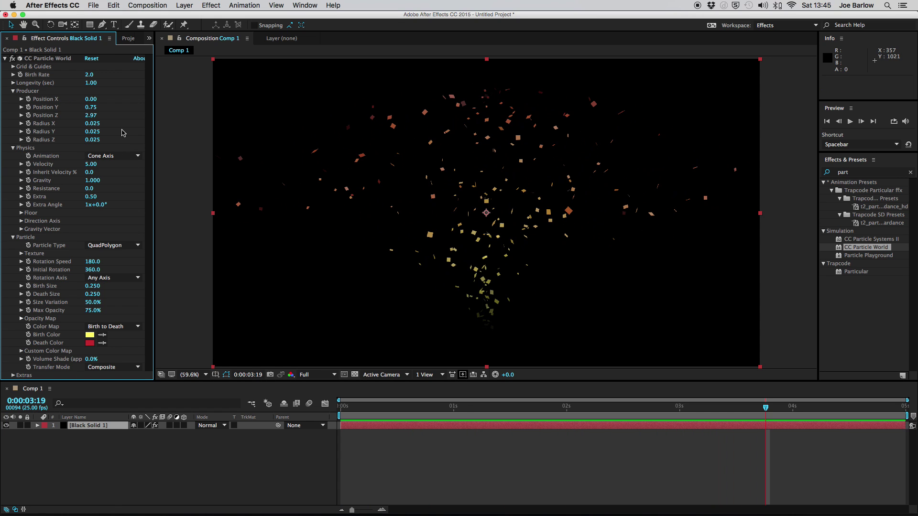
# - Try a deeper Radius Z, then undo it back to 0.100
pyautogui.click(94, 141)
pyautogui.press('Return')
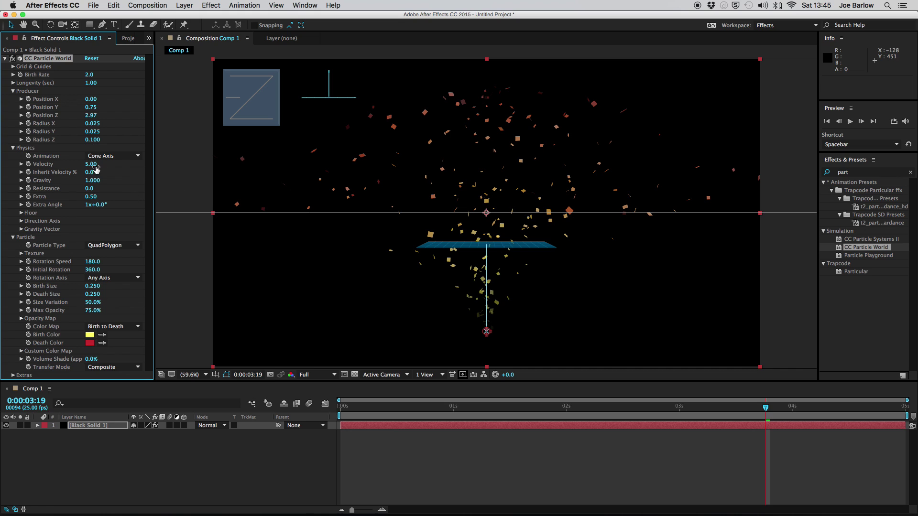
pyautogui.moveTo(95, 140); pyautogui.dragTo(343, 146)
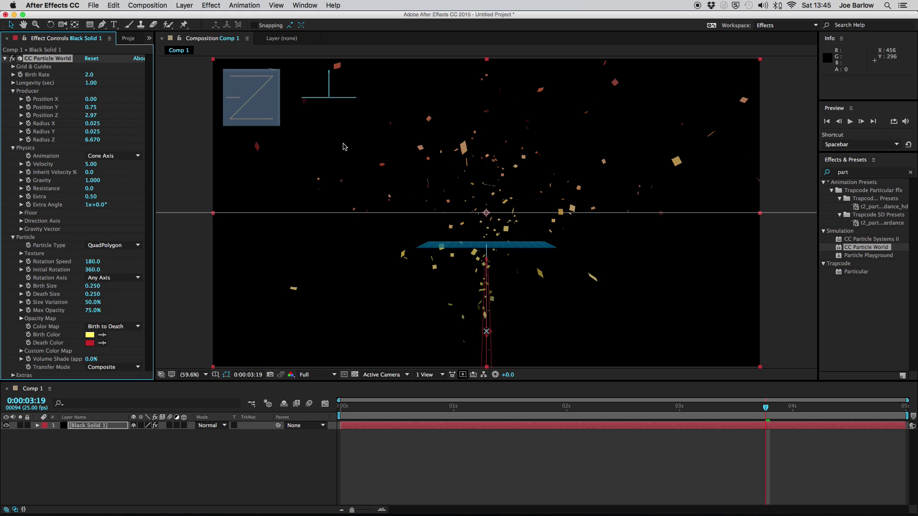
pyautogui.press('space')
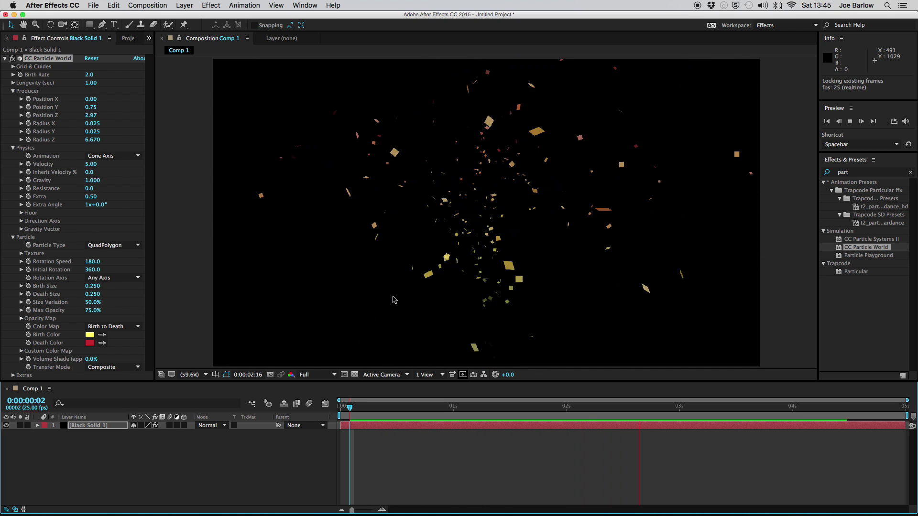
pyautogui.press('super+z')
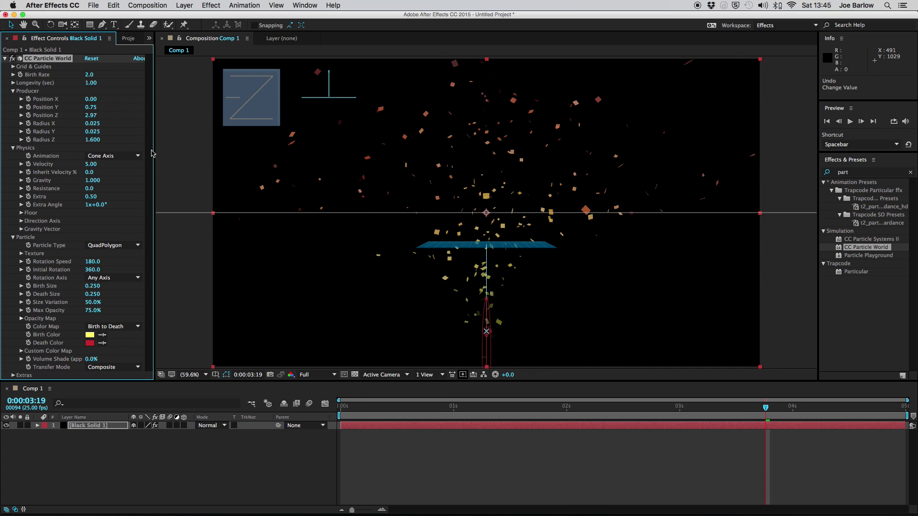
pyautogui.press('super+z')
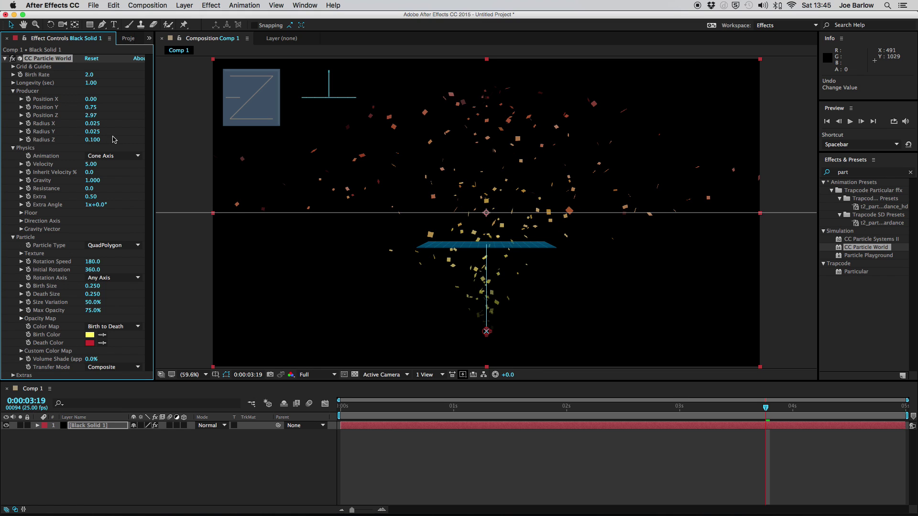
# - Set Producer Radius X and Y to 0.080 and preview the wider burst
pyautogui.click(98, 134)
pyautogui.click(97, 131)
pyautogui.write('0.080')
pyautogui.click(101, 123)
pyautogui.write('0.080')
pyautogui.press('Return')
pyautogui.moveTo(375, 409); pyautogui.dragTo(354, 407)
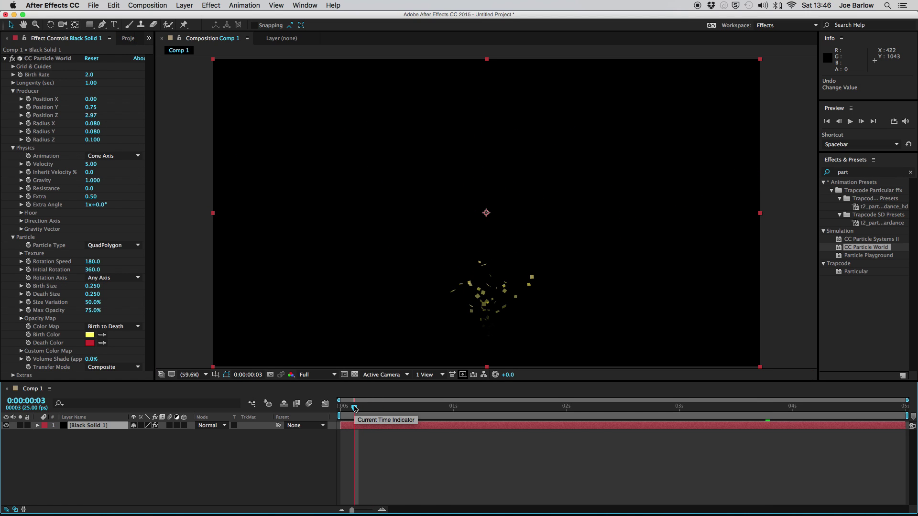
pyautogui.press('space')
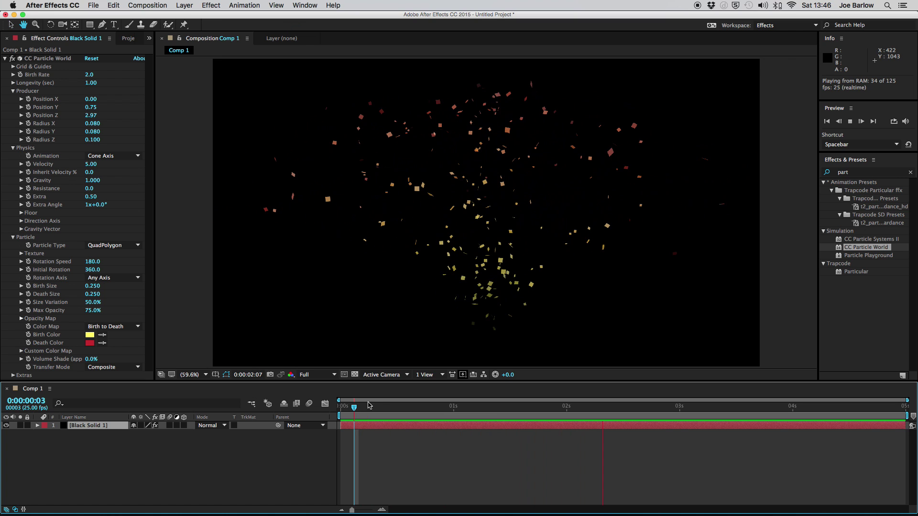
pyautogui.press('space')
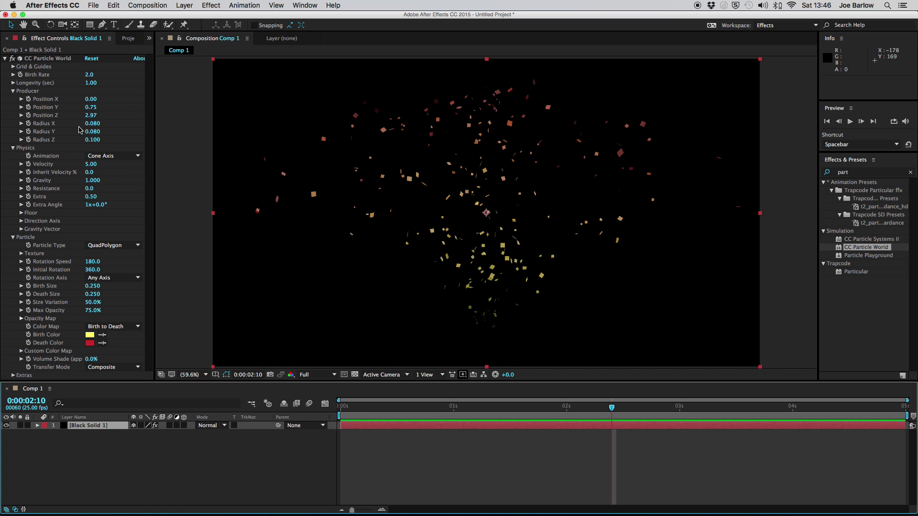
# - Keyframe Birth Rate at frame 12 and drop it to 0.0 a couple of frames later
pyautogui.press('space')
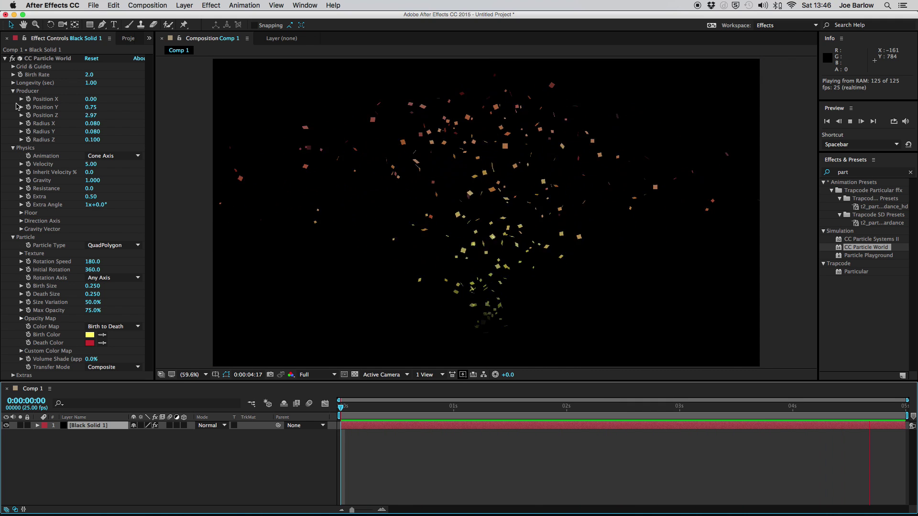
pyautogui.click(263, 296)
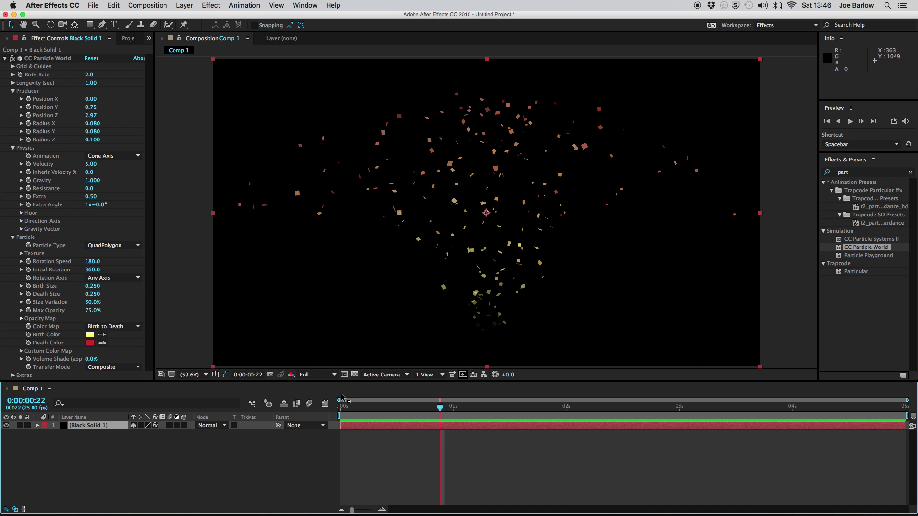
pyautogui.press('space')
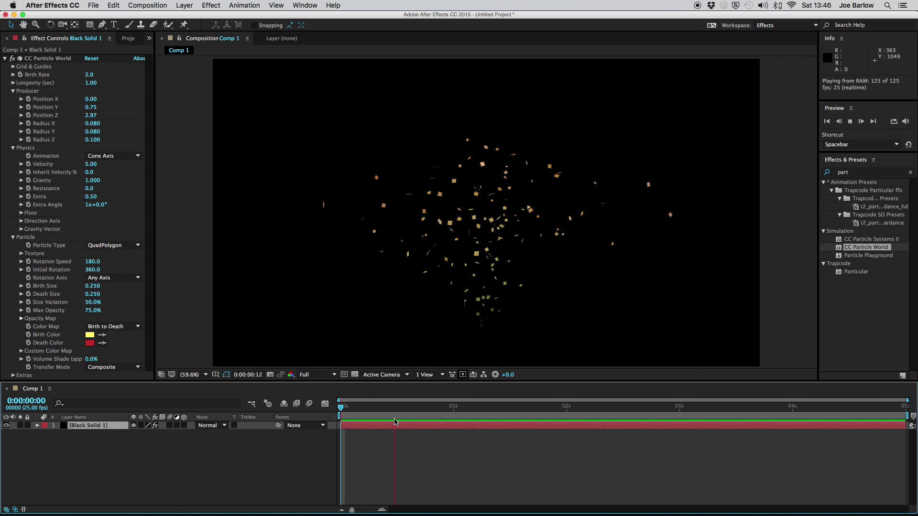
pyautogui.click(396, 409)
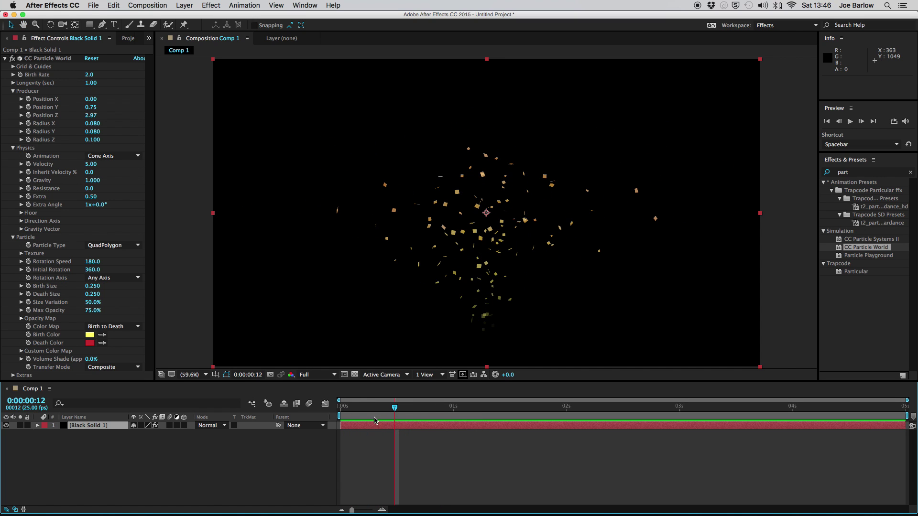
pyautogui.click(20, 75)
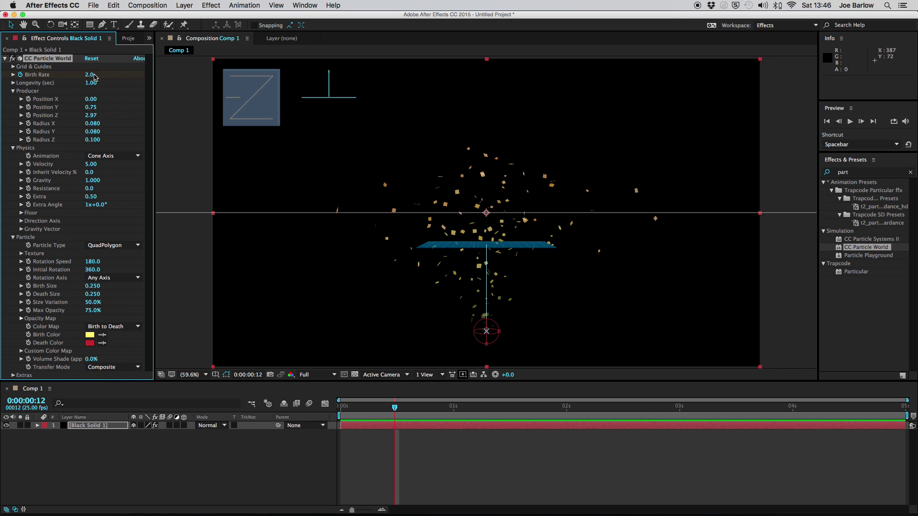
pyautogui.press('pagedown')
pyautogui.press('pagedown')
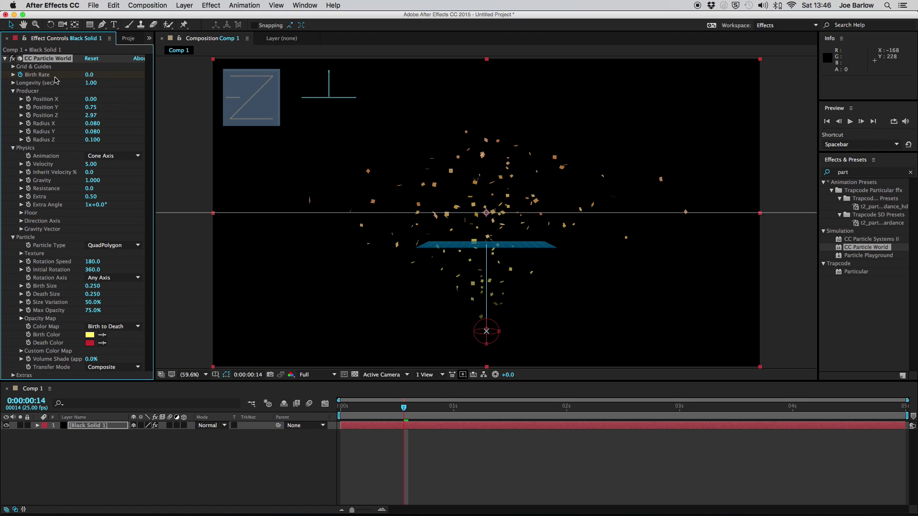
pyautogui.press('space')
pyautogui.press('space')
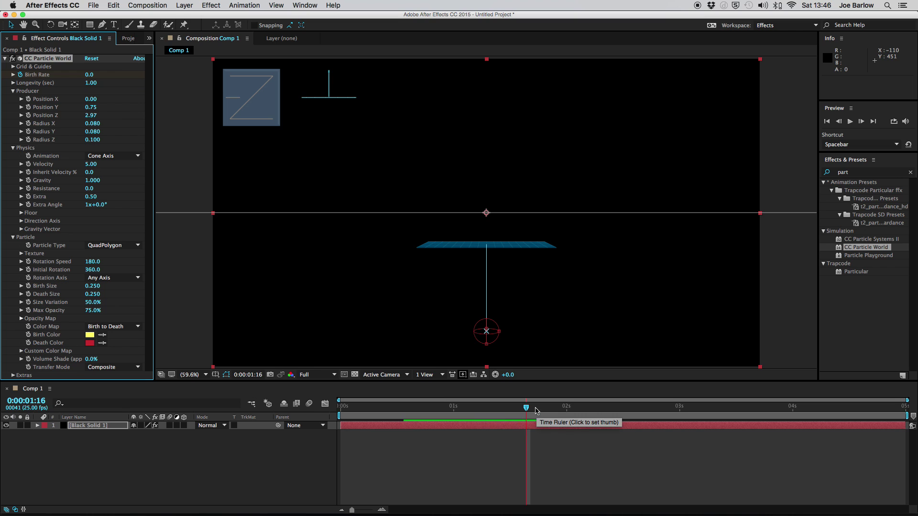
# - End the work area at 0:00:01:15 and preview the trimmed burst
pyautogui.click(520, 409)
pyautogui.press('n')
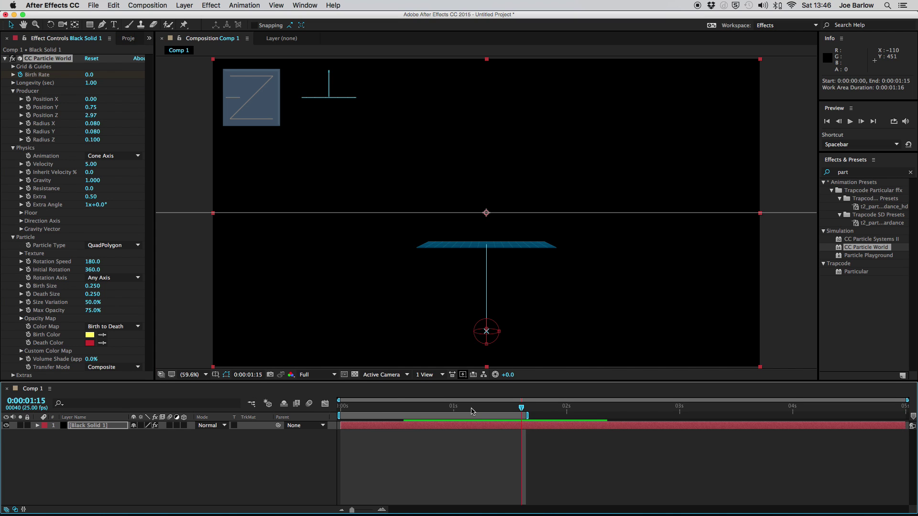
pyautogui.press('space')
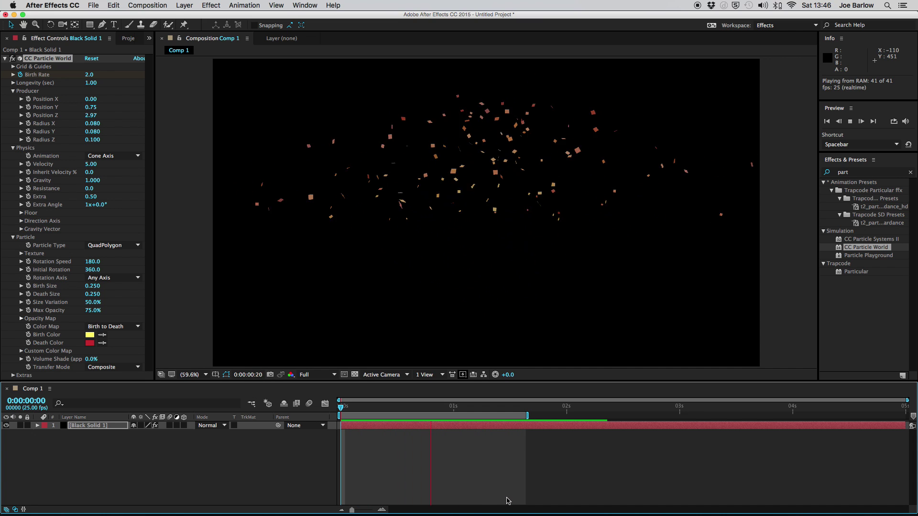
pyautogui.press('space')
# - At 0:00:00:20, raise Max Opacity to 100.0% and redraw the Opacity Map curve
pyautogui.moveTo(506, 407); pyautogui.dragTo(432, 407)
pyautogui.click(436, 438)
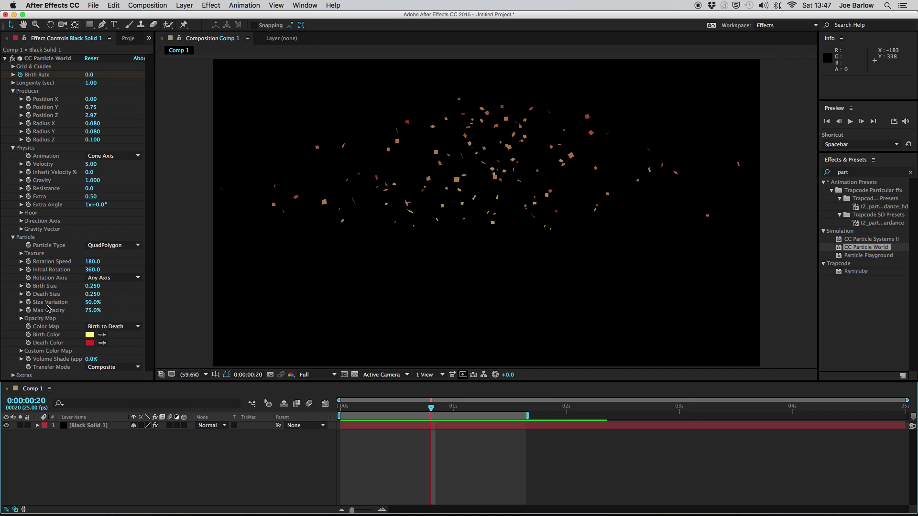
pyautogui.click(21, 311)
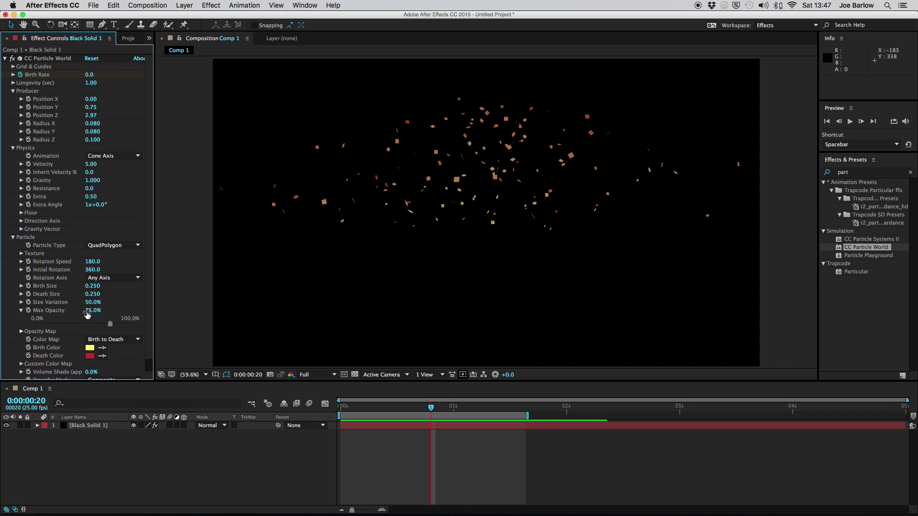
pyautogui.moveTo(87, 314); pyautogui.dragTo(115, 314)
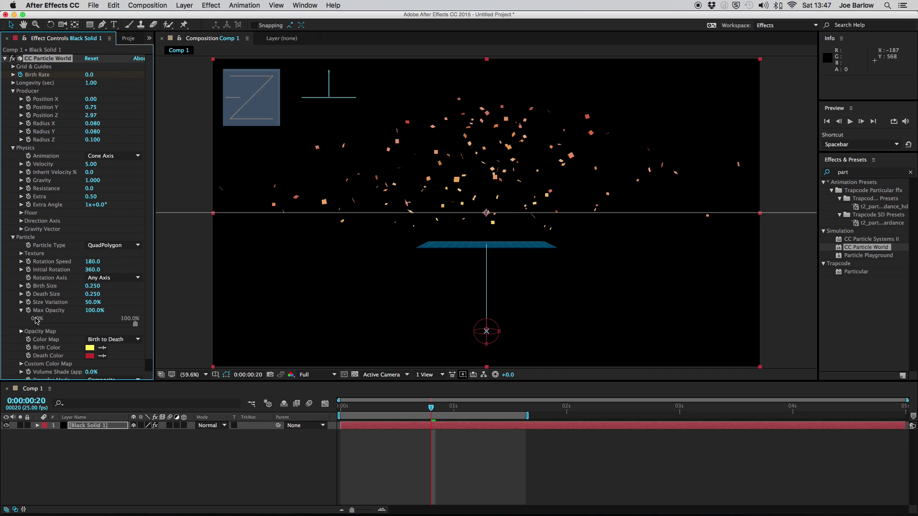
pyautogui.click(21, 331)
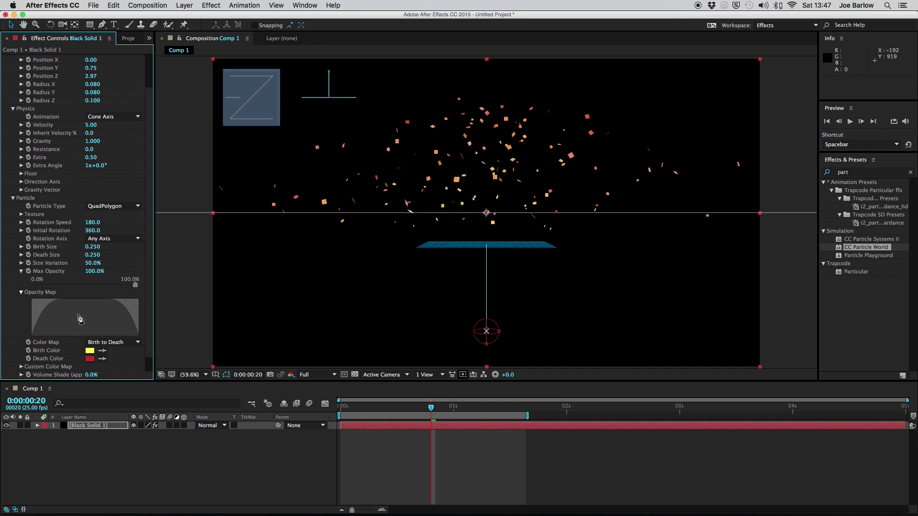
pyautogui.moveTo(88, 320)
pyautogui.mouseDown()
pyautogui.moveTo(98, 318)
pyautogui.moveTo(38, 321)
pyautogui.moveTo(79, 319)
pyautogui.moveTo(117, 330)
pyautogui.moveTo(91, 334)
pyautogui.mouseUp()
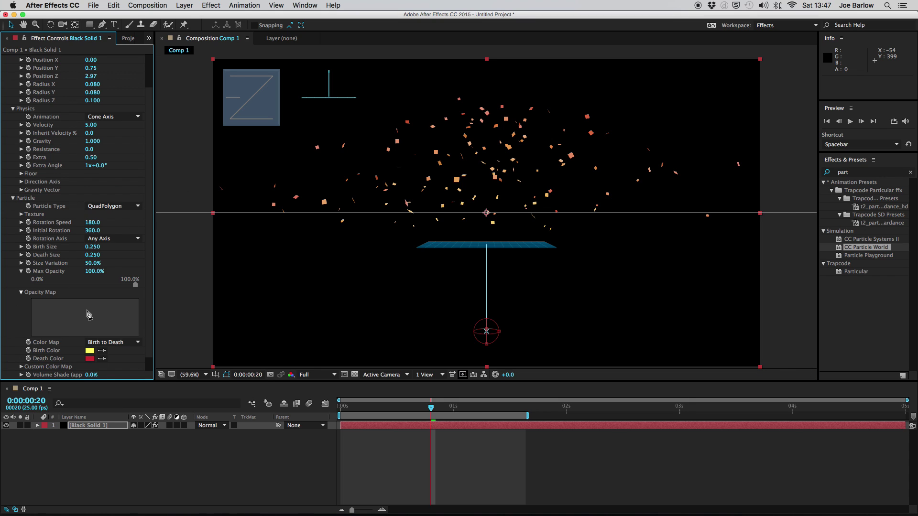
# - Set Birth Color to blue and sample the same blue into Death Color
pyautogui.click(89, 351)
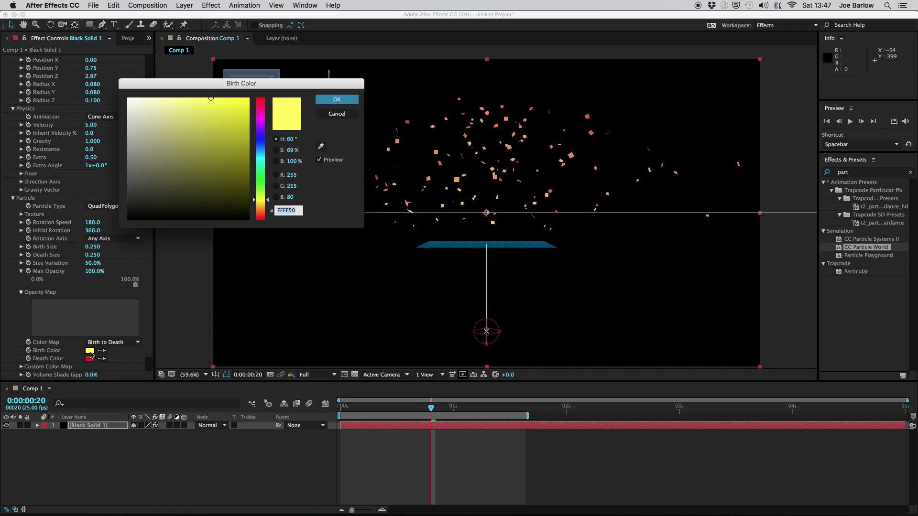
pyautogui.click(263, 145)
pyautogui.click(247, 101)
pyautogui.click(337, 100)
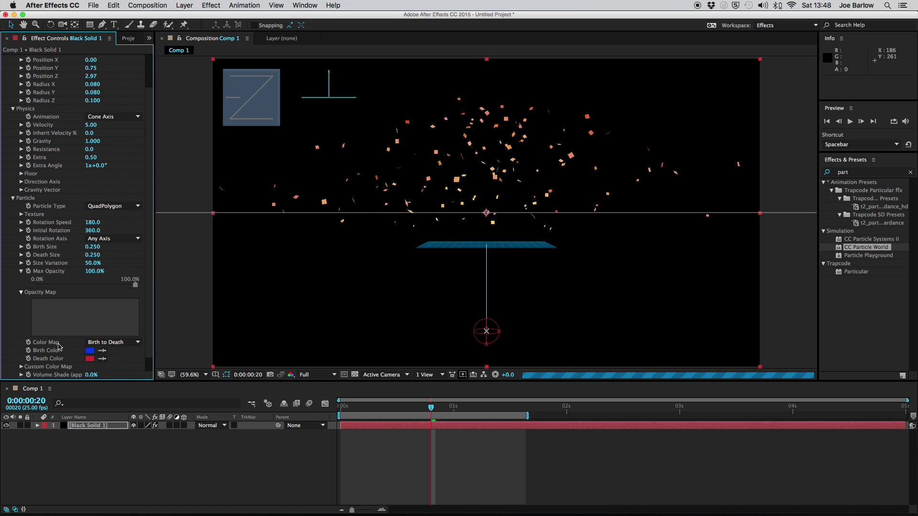
pyautogui.click(102, 358)
pyautogui.click(94, 353)
# - Shift Death Color to magenta (E900A9) and preview the blue-to-purple burst
pyautogui.click(93, 360)
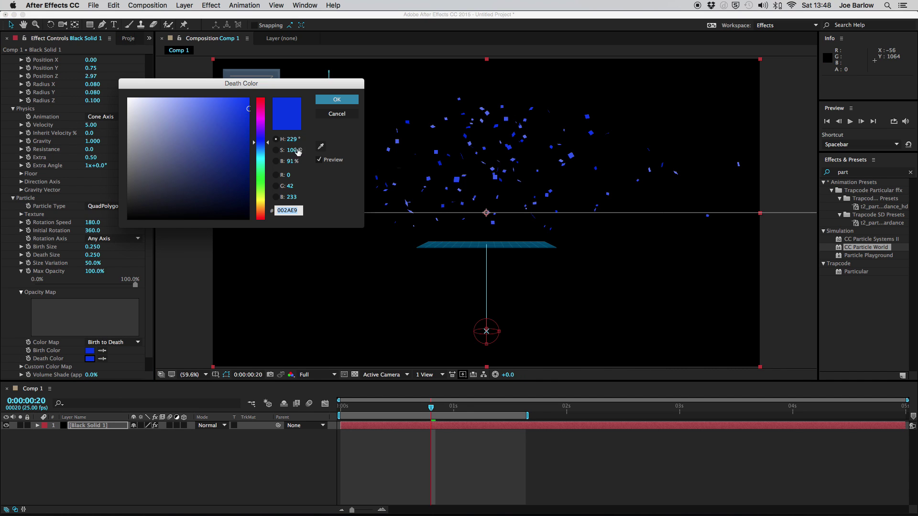
pyautogui.click(261, 112)
pyautogui.click(336, 100)
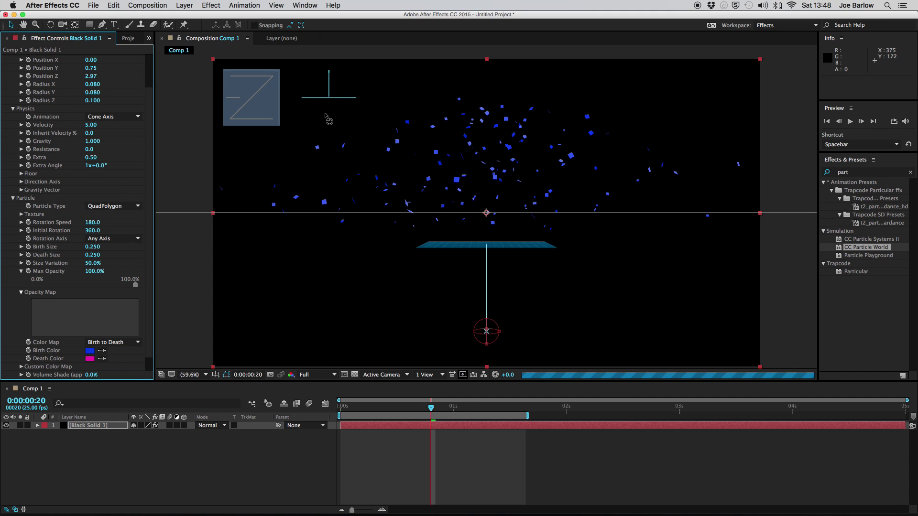
pyautogui.press('space')
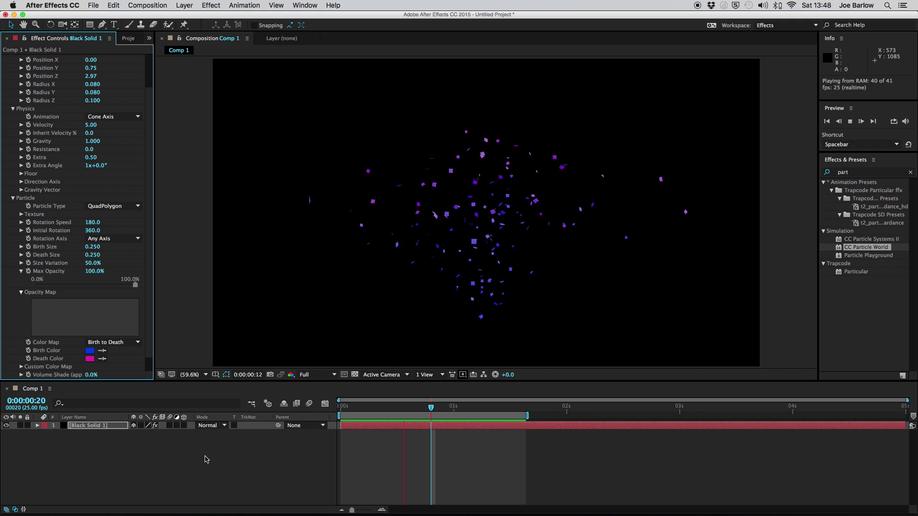
pyautogui.click(227, 461)
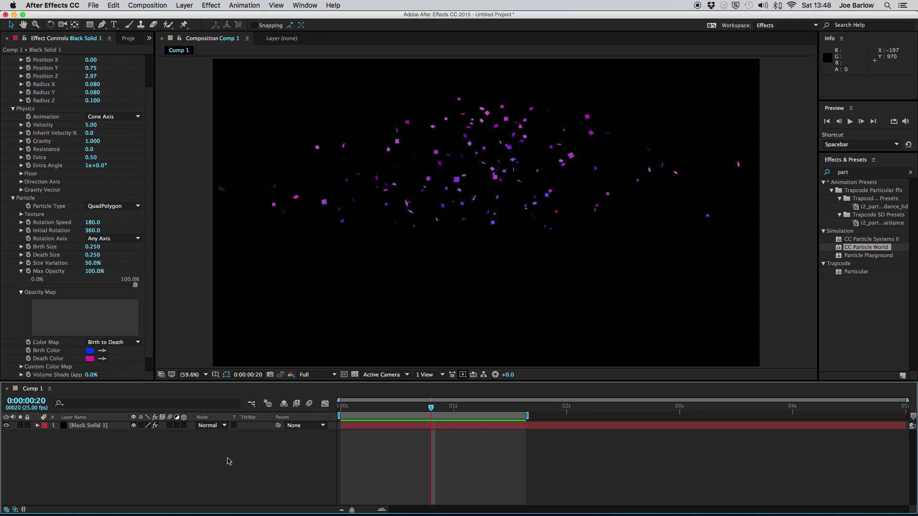
# - Duplicate the Black Solid 1 confetti layer with Cmd+D
pyautogui.click(58, 428)
pyautogui.click(87, 427)
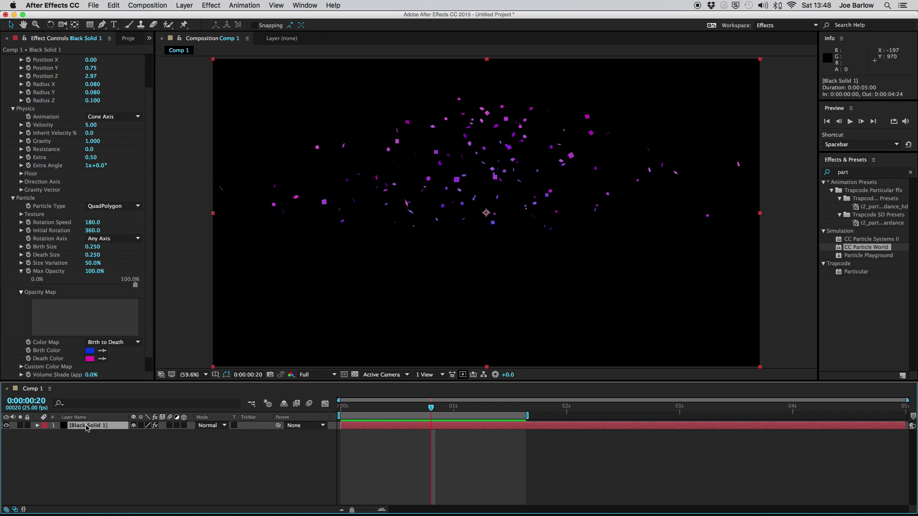
pyautogui.press('super+d')
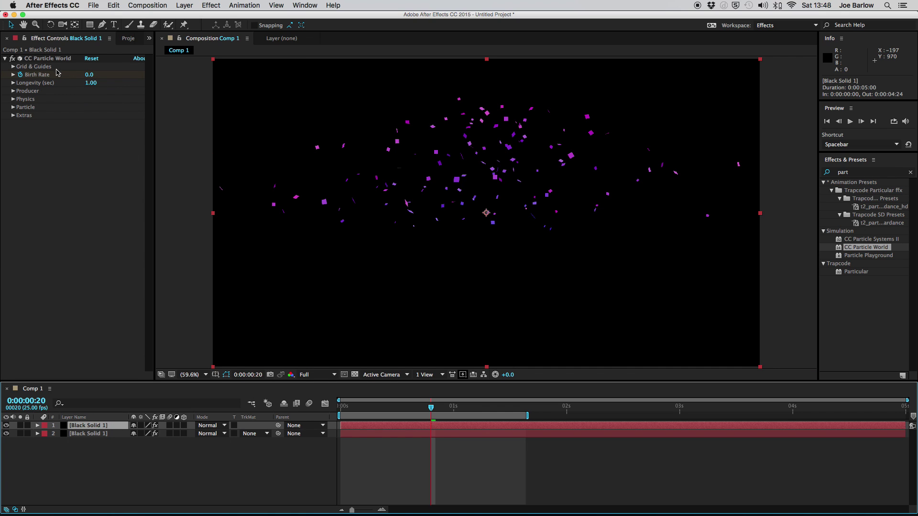
# - Set the copy's Particle Type to Motion Square
pyautogui.click(13, 107)
pyautogui.click(96, 116)
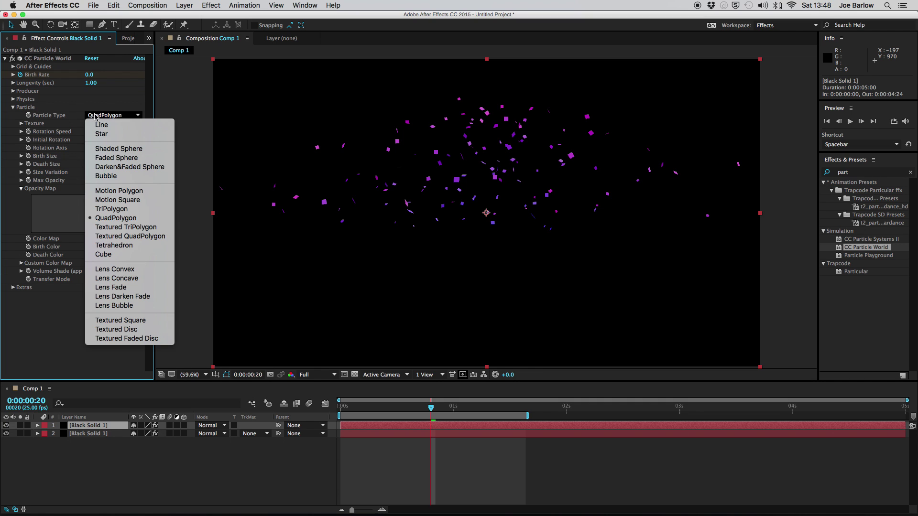
pyautogui.click(115, 200)
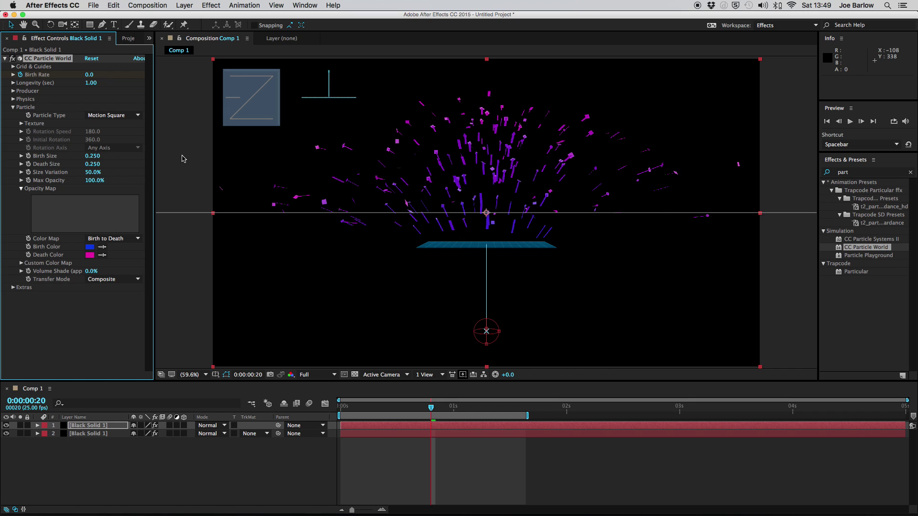
# - Set the duplicate's Birth Color and Death Color to white FFFFFF and preview
pyautogui.click(90, 247)
pyautogui.moveTo(226, 123); pyautogui.dragTo(110, 75)
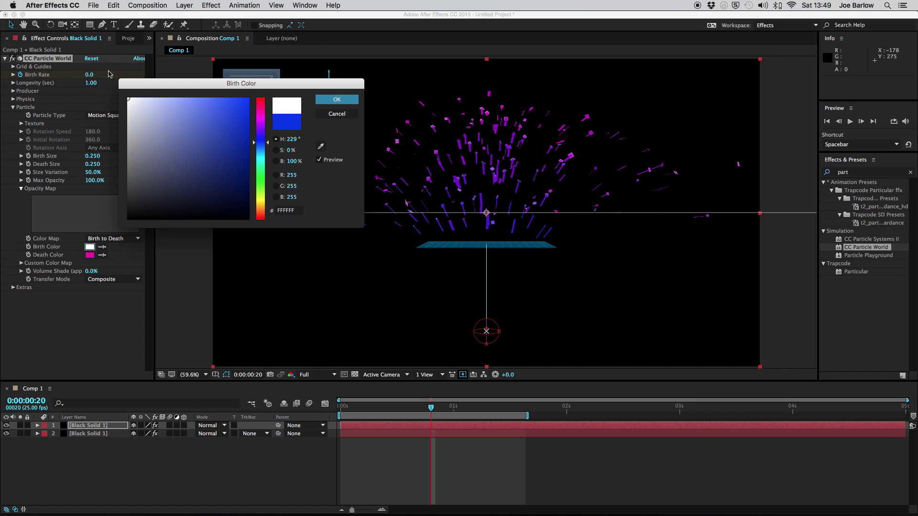
pyautogui.click(345, 100)
pyautogui.click(90, 254)
pyautogui.moveTo(239, 107); pyautogui.dragTo(117, 78)
pyautogui.click(337, 99)
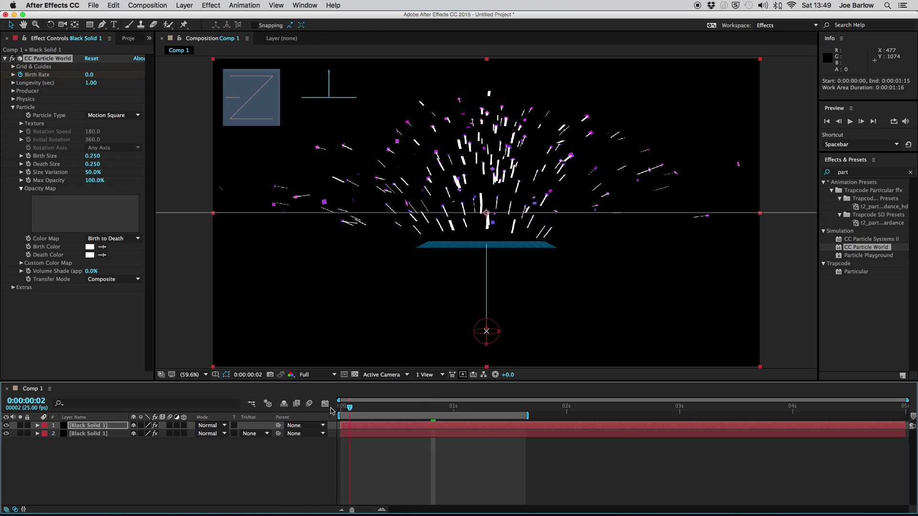
pyautogui.press('space')
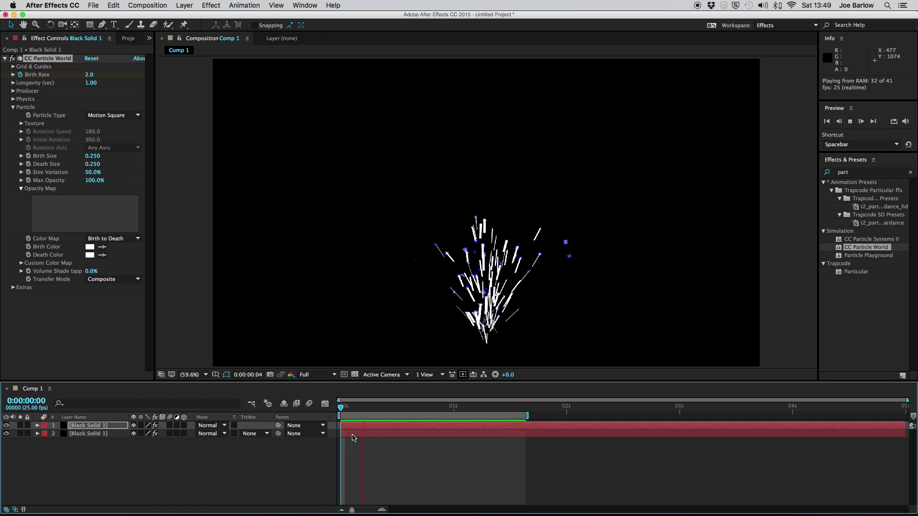
pyautogui.press('space')
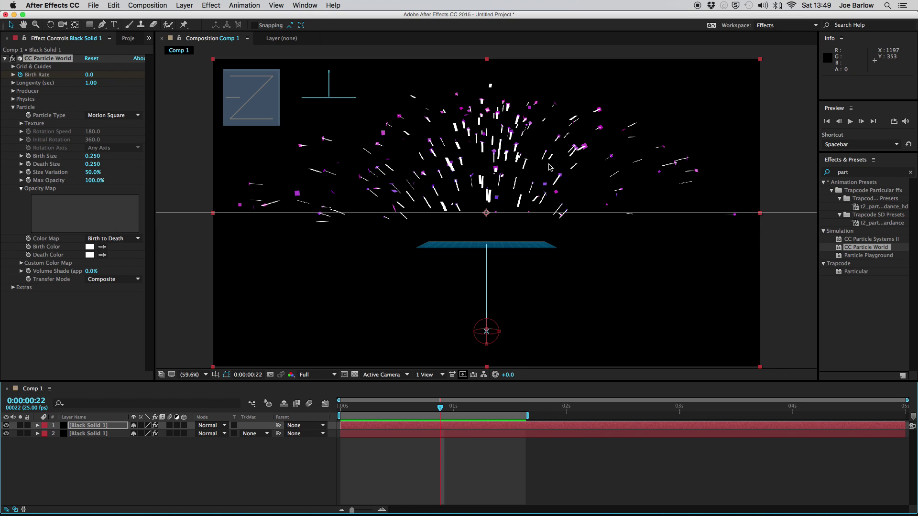
# - Widen the white-streak Producer radius to 0.460 X, 0.230 Y and 0.360 Z, then preview
pyautogui.click(14, 90)
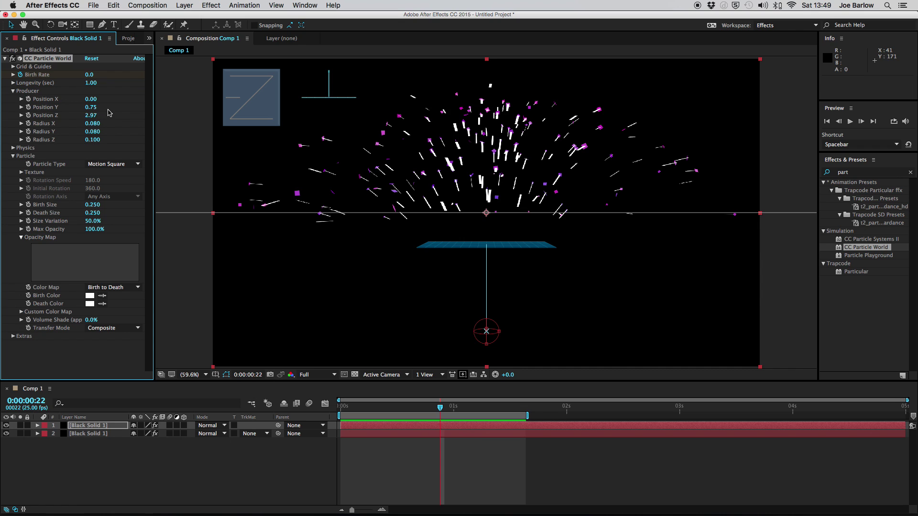
pyautogui.moveTo(100, 126); pyautogui.dragTo(103, 142)
pyautogui.press('space')
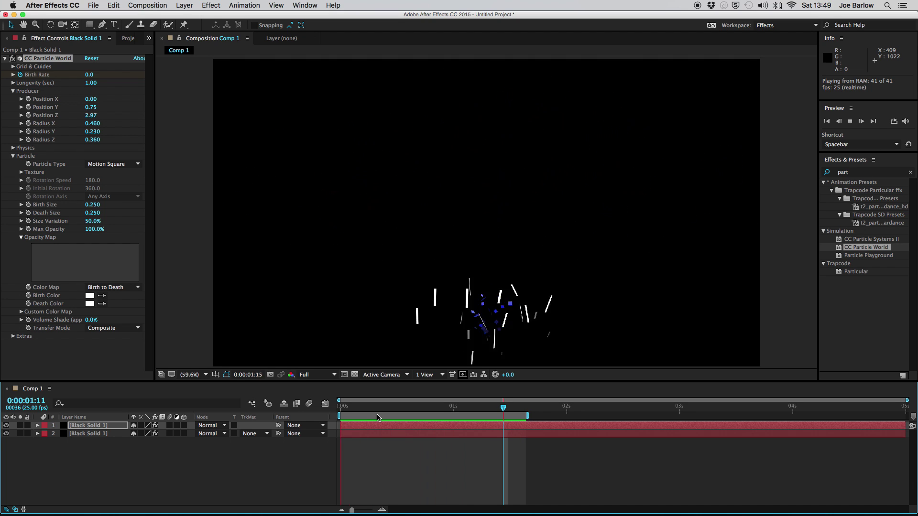
pyautogui.press('space')
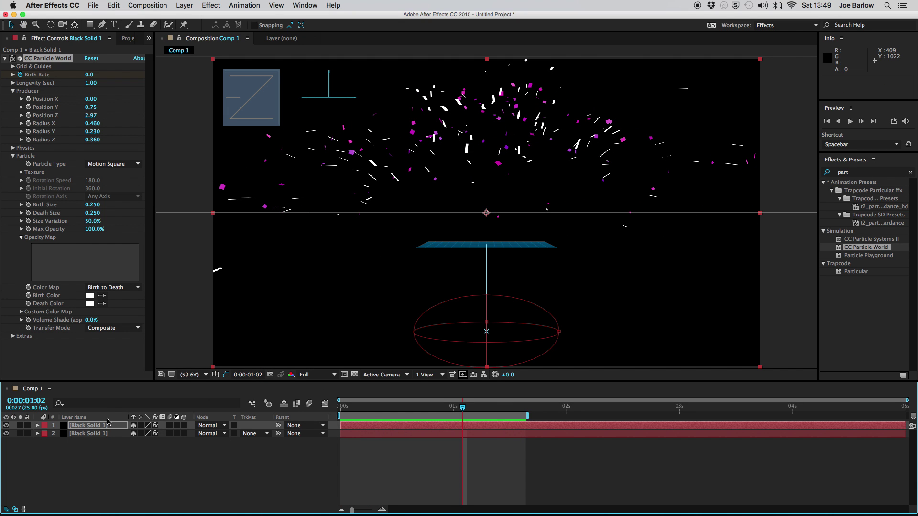
# - Duplicate the second confetti layer, give the copy 0.100 Birth and Death Size, and solo it
pyautogui.click(109, 435)
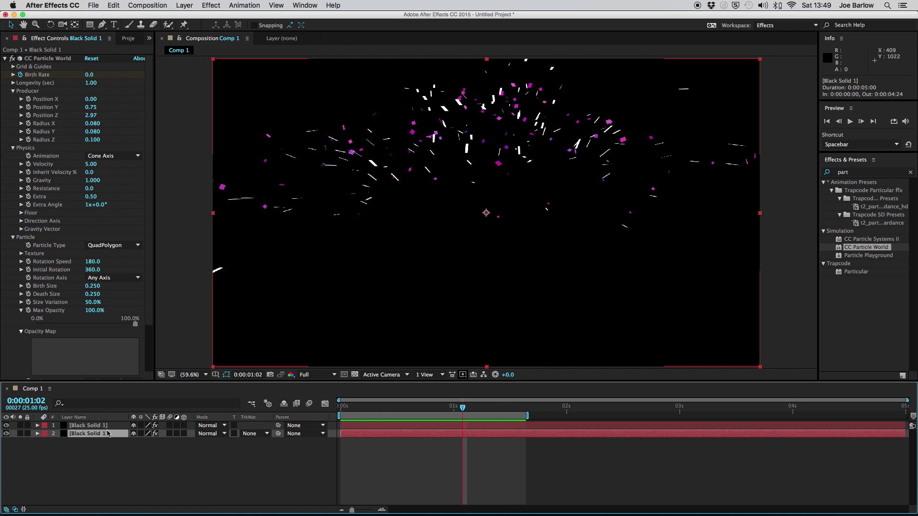
pyautogui.press('super+d')
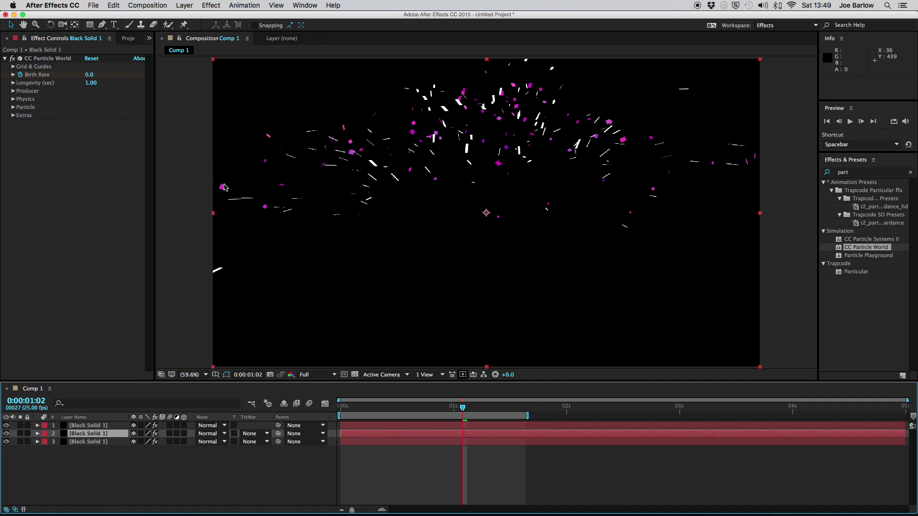
pyautogui.click(14, 107)
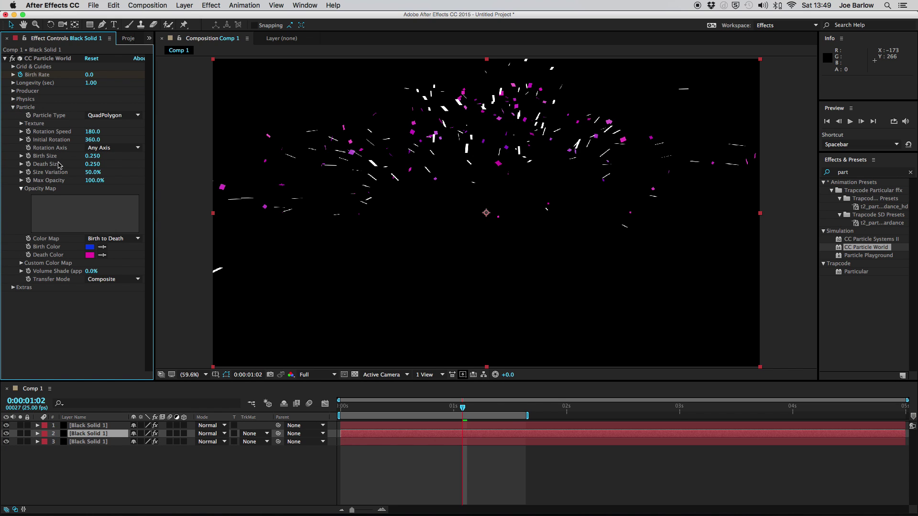
pyautogui.click(97, 157)
pyautogui.write('0.10')
pyautogui.press('Tab')
pyautogui.write('0.1')
pyautogui.press('Return')
pyautogui.press('super+z')
pyautogui.click(21, 435)
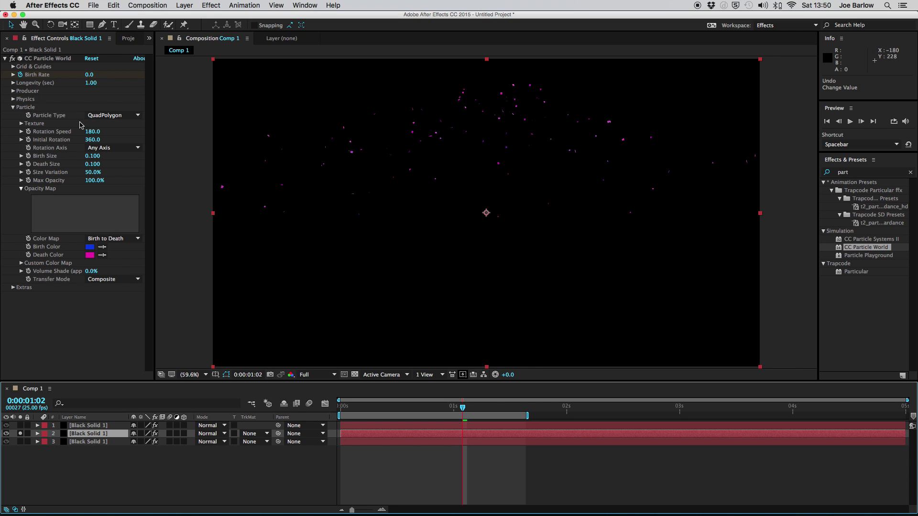
# - Widen the emitter radius to 0.300 by 0.210, unsolo the layer and preview all layers
pyautogui.click(43, 150)
pyautogui.click(13, 90)
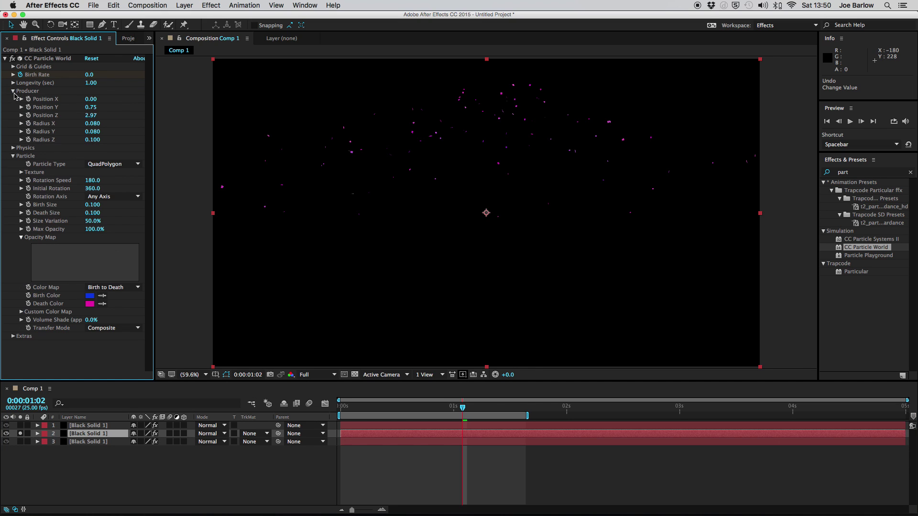
pyautogui.moveTo(91, 126); pyautogui.dragTo(102, 136)
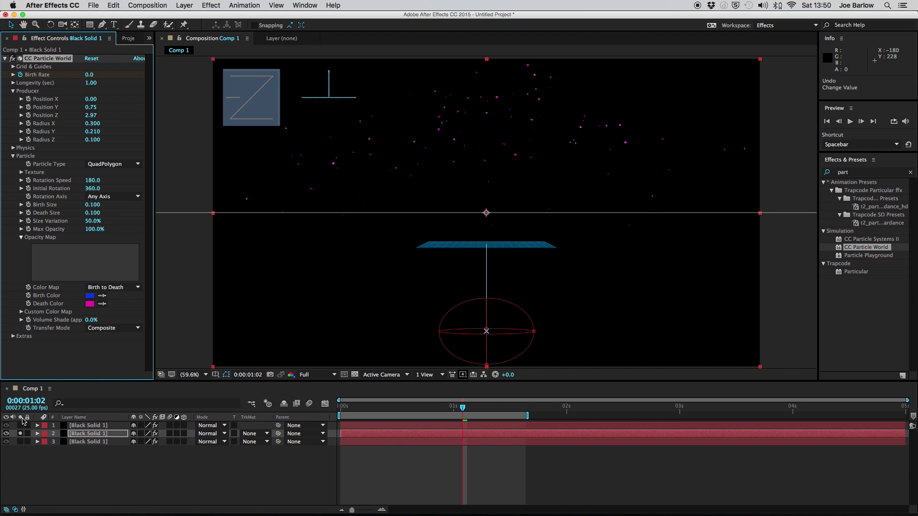
pyautogui.click(20, 433)
pyautogui.press('space')
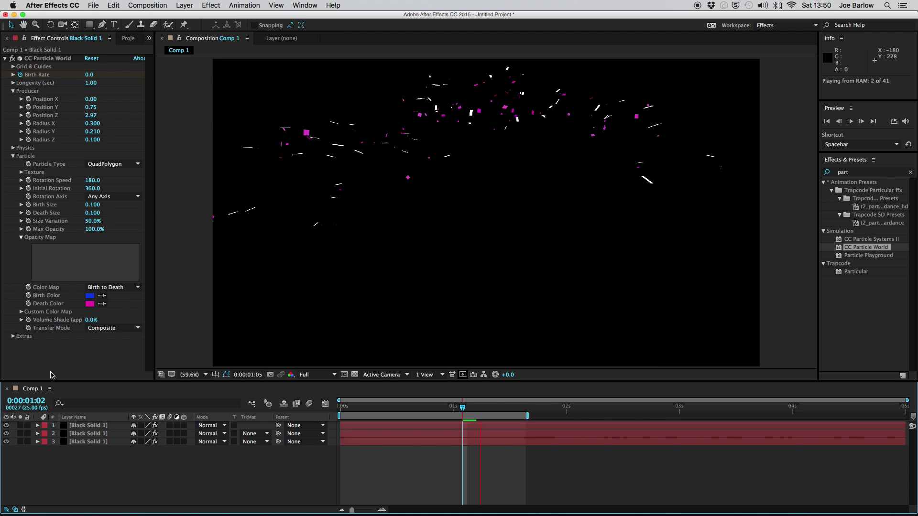
pyautogui.press('space')
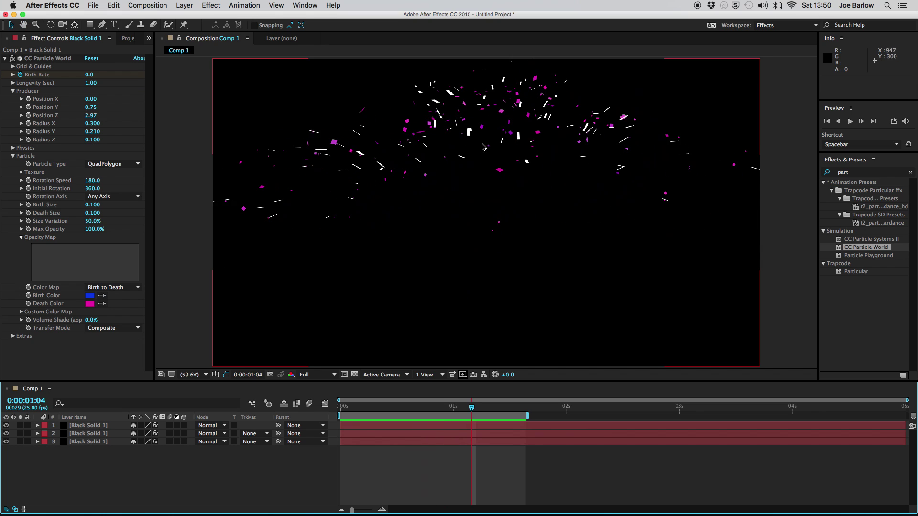
# - Set the second particle layer's Birth Color to white and Death Color to very light pink
pyautogui.click(188, 234)
pyautogui.click(90, 434)
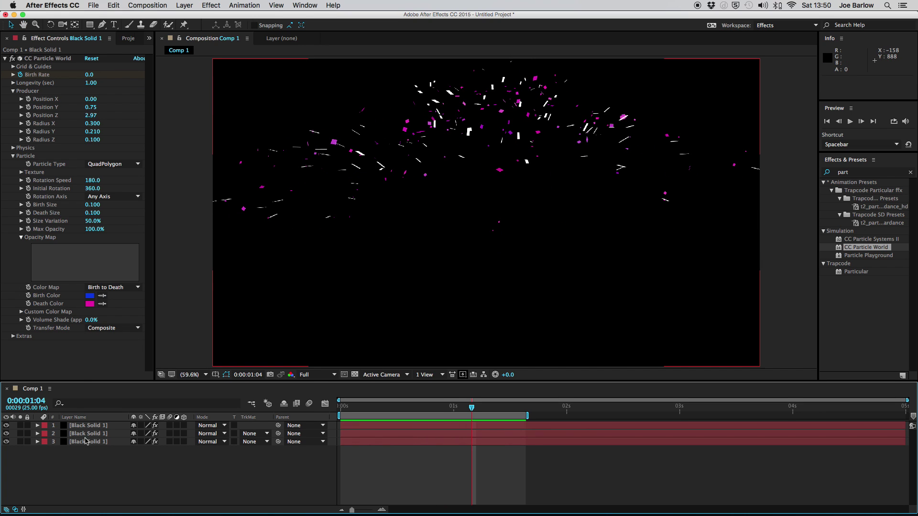
pyautogui.click(90, 297)
pyautogui.moveTo(156, 160); pyautogui.dragTo(128, 98)
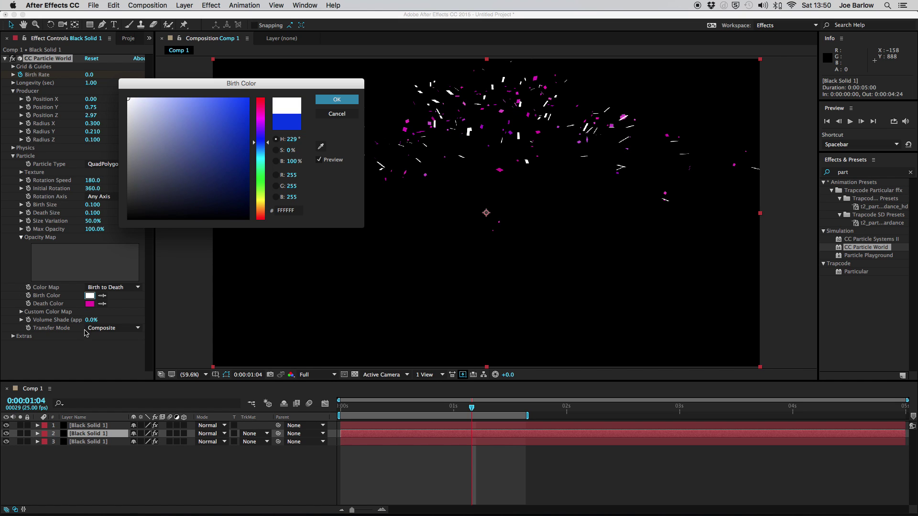
pyautogui.press('Return')
pyautogui.click(89, 303)
pyautogui.moveTo(169, 172); pyautogui.dragTo(138, 87)
pyautogui.press('Return')
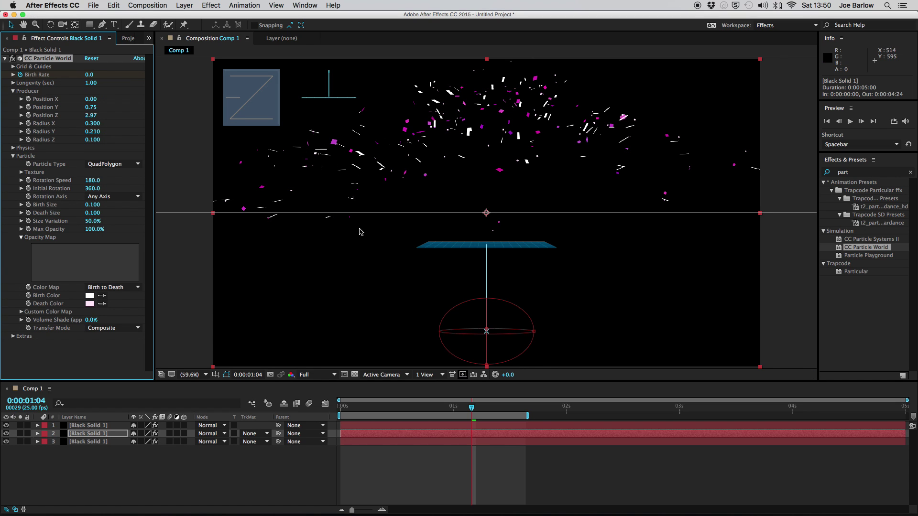
# - Apply Colorama, found by searching 'rama', to the particle layer, expand Output Cycle and preview
pyautogui.click(842, 172)
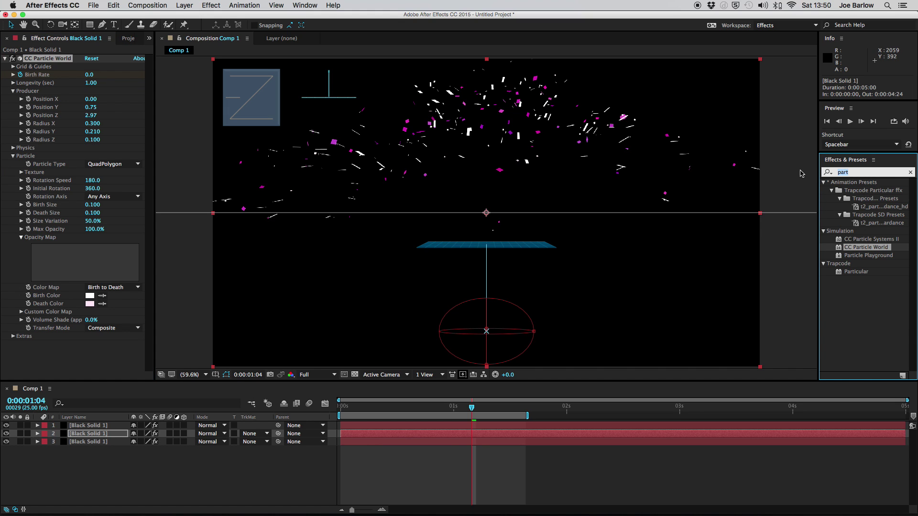
pyautogui.write('rama')
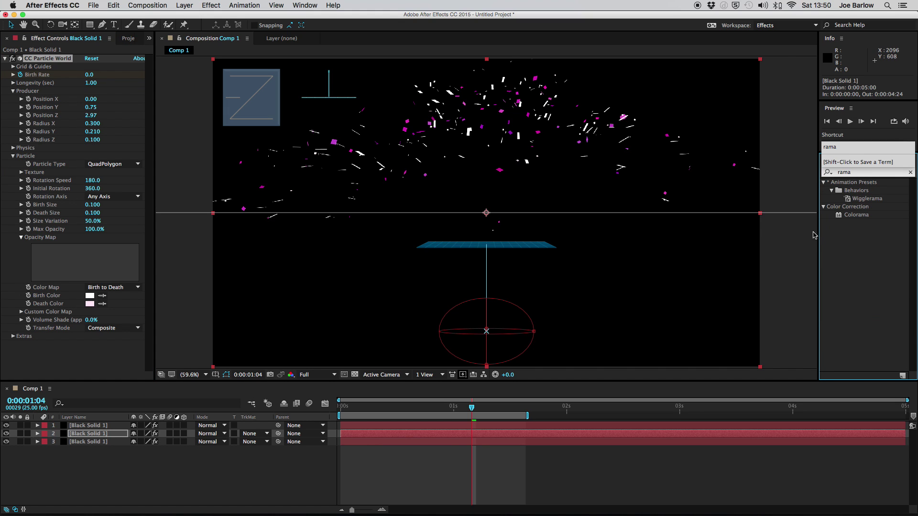
pyautogui.moveTo(855, 214); pyautogui.dragTo(109, 434)
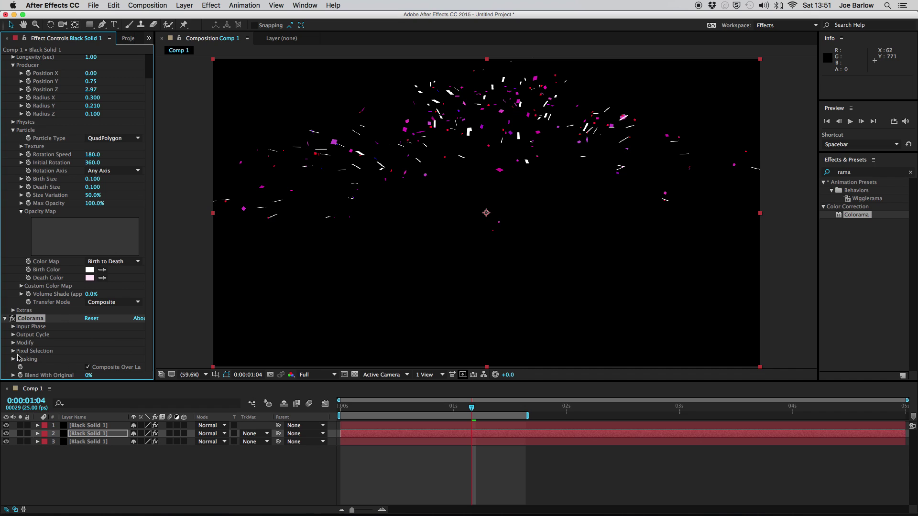
pyautogui.click(13, 334)
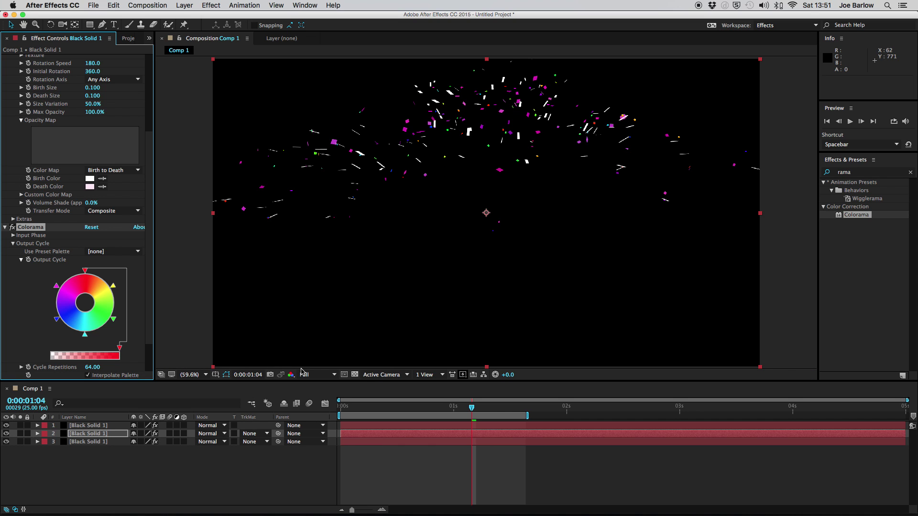
pyautogui.press('space')
pyautogui.press('space')
# - Undo the pasted keyframes on the third particle layer, then check frame 12 and preview the burst
pyautogui.click(29, 230)
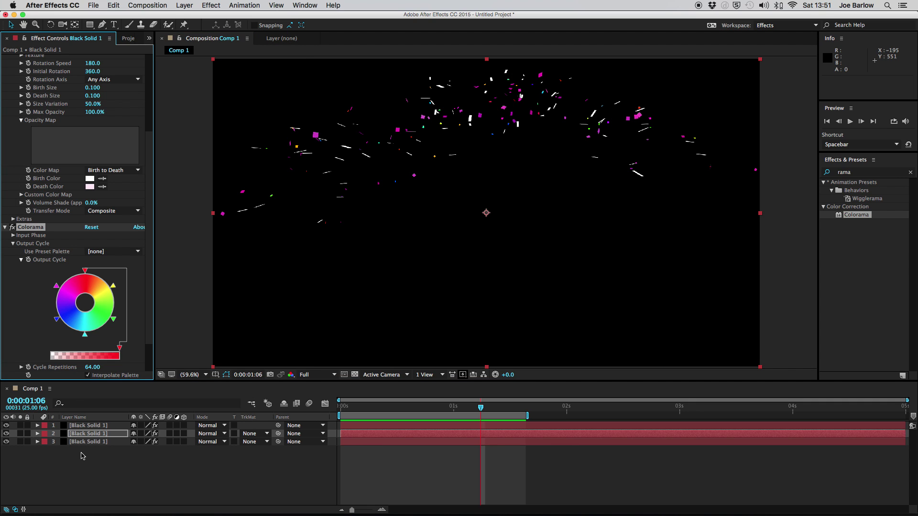
pyautogui.click(87, 443)
pyautogui.click(127, 467)
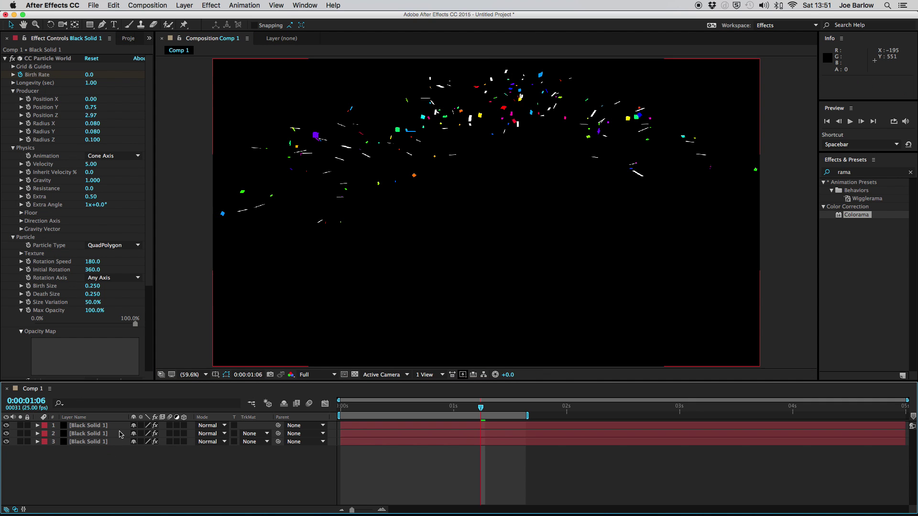
pyautogui.press('space')
pyautogui.press('super+z')
pyautogui.moveTo(378, 407); pyautogui.dragTo(393, 406)
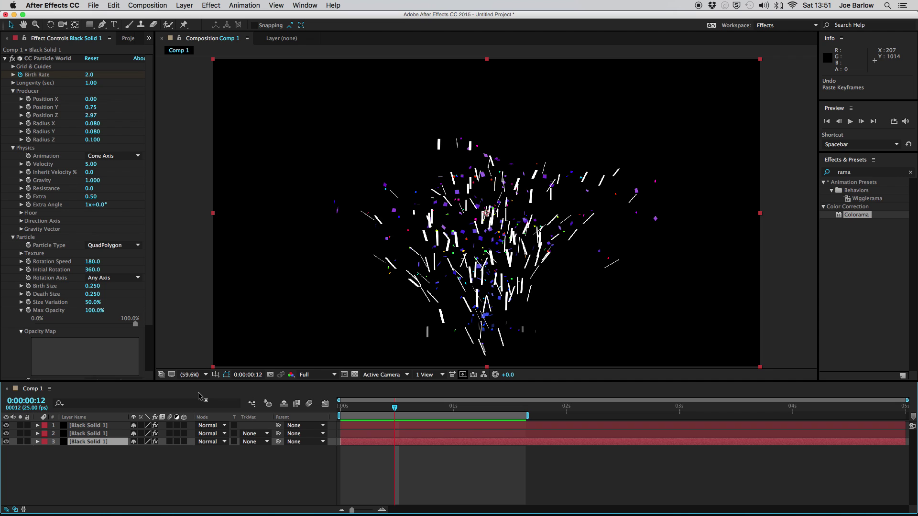
pyautogui.press('space')
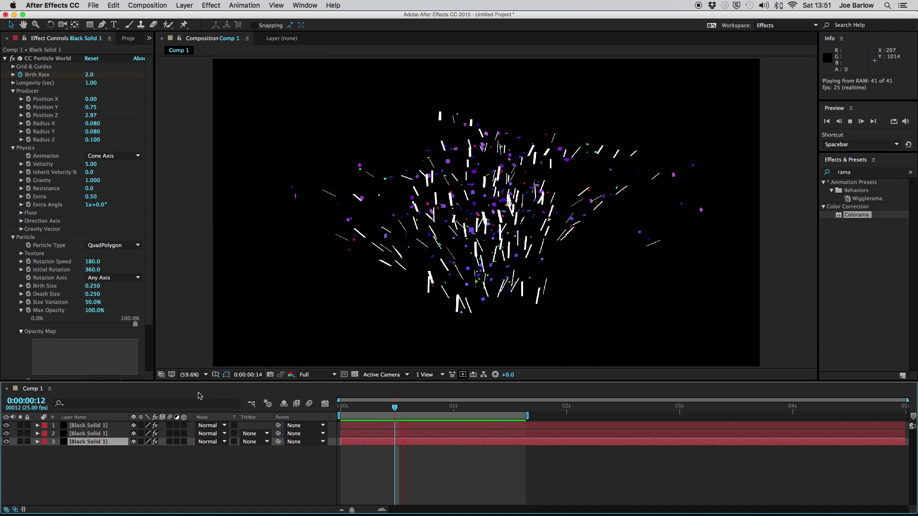
pyautogui.press('space')
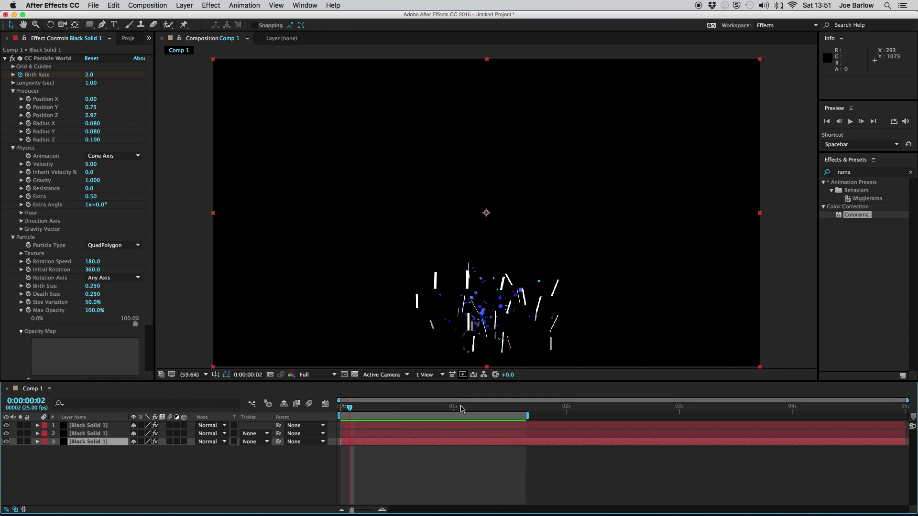
# - Precompose all three particle layers into Pre-comp 1, scale it to 156%, rotate -18° and move it right
pyautogui.moveTo(115, 481); pyautogui.dragTo(97, 413)
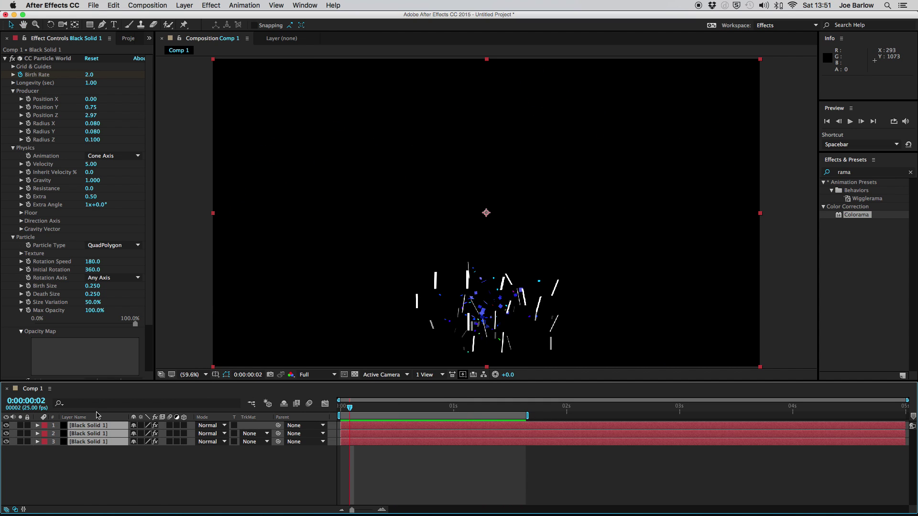
pyautogui.press('super+shift+c')
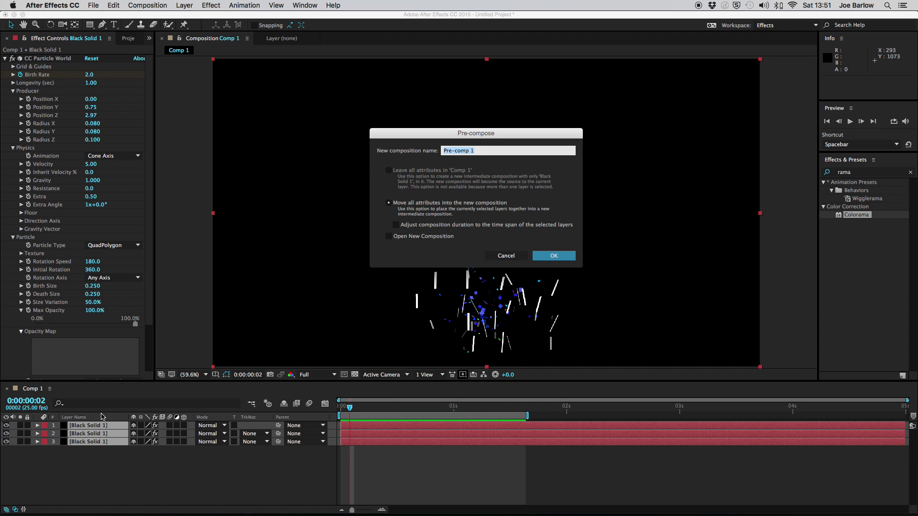
pyautogui.click(554, 257)
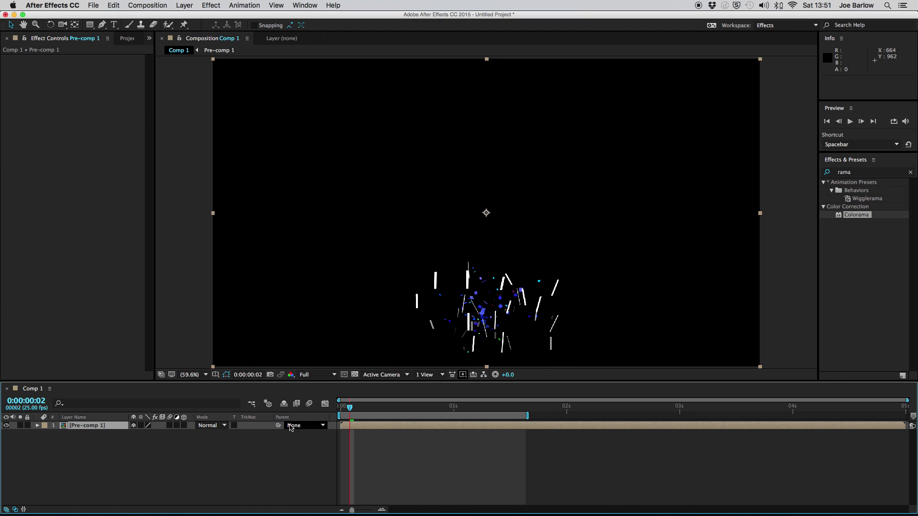
pyautogui.moveTo(162, 436); pyautogui.dragTo(224, 421)
pyautogui.press('r')
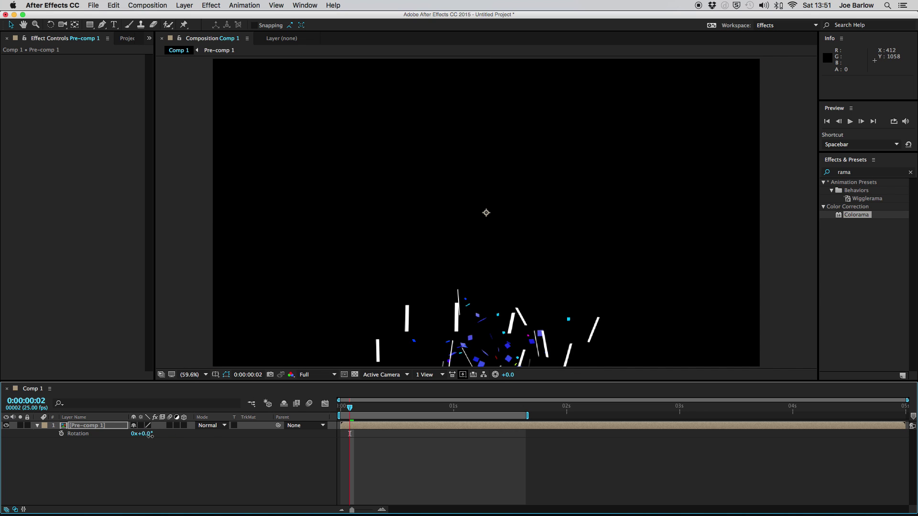
pyautogui.moveTo(147, 435); pyautogui.dragTo(327, 380)
pyautogui.moveTo(581, 325); pyautogui.dragTo(704, 332)
# - Duplicate the burst, rotate the copy +18°, move it left and delay it six frames
pyautogui.press('super+d')
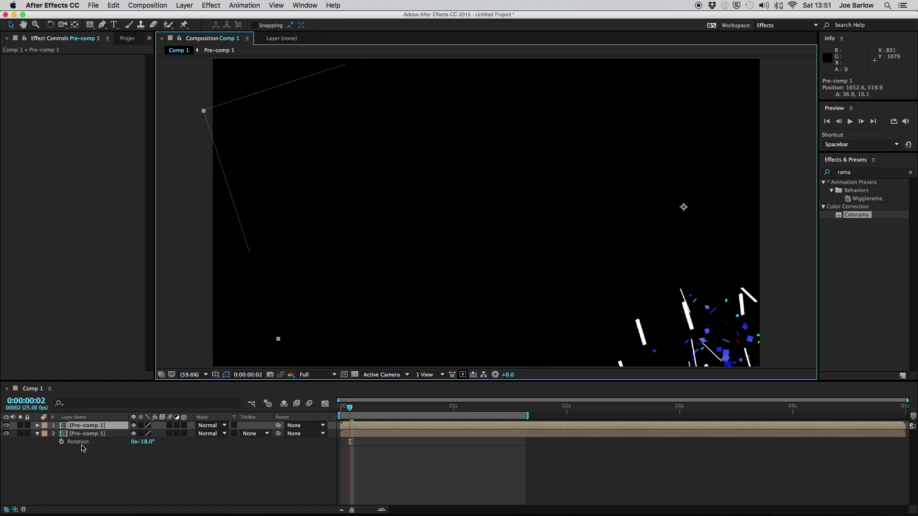
pyautogui.press('r')
pyautogui.moveTo(143, 434); pyautogui.dragTo(128, 434)
pyautogui.press('super+z')
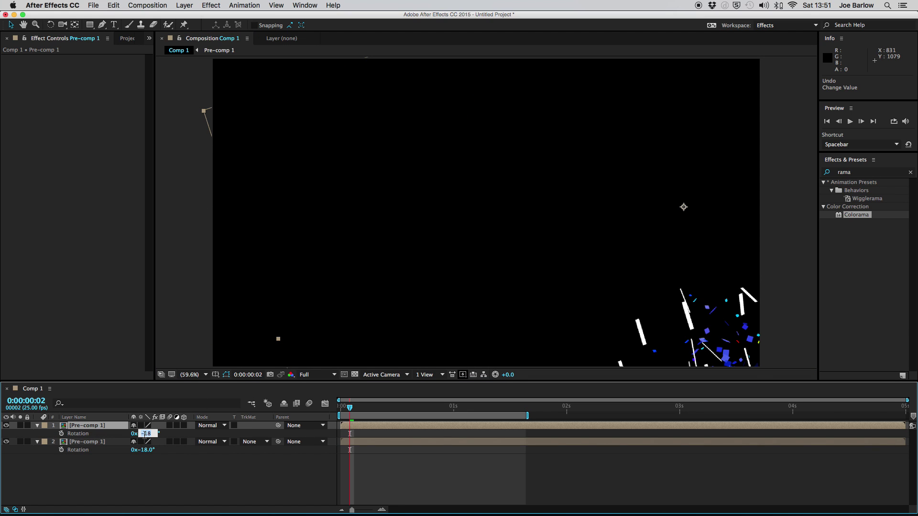
pyautogui.press('Return')
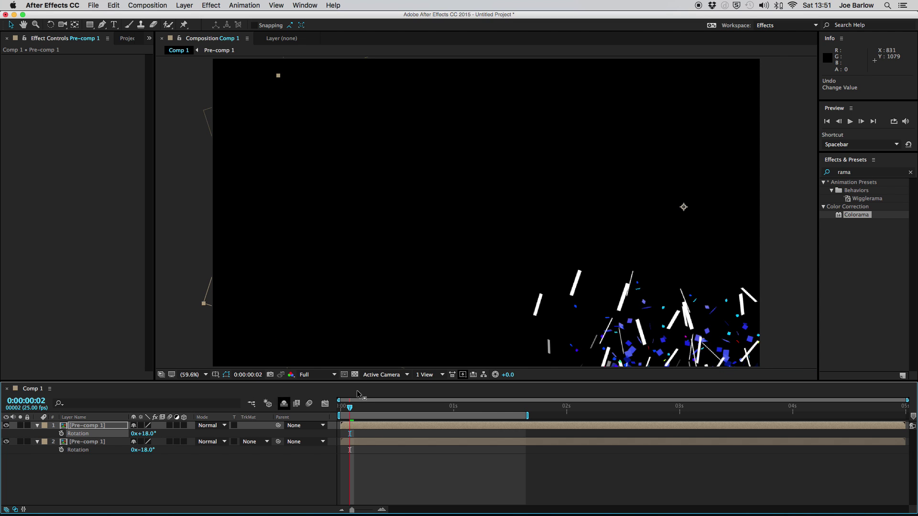
pyautogui.moveTo(403, 334); pyautogui.dragTo(253, 326)
pyautogui.moveTo(402, 426); pyautogui.dragTo(466, 426)
pyautogui.click(680, 409)
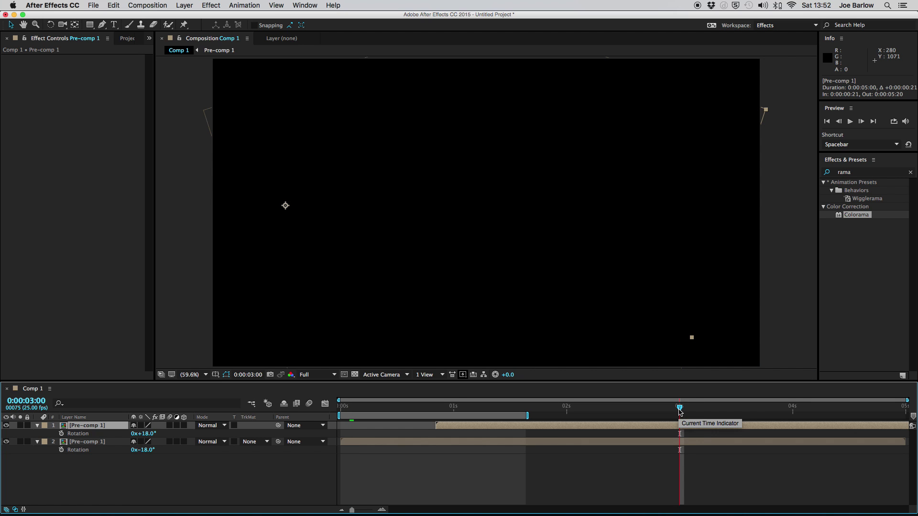
# - End the work area at 3 seconds and preview the two confetti cannon bursts
pyautogui.press('n')
pyautogui.press('space')
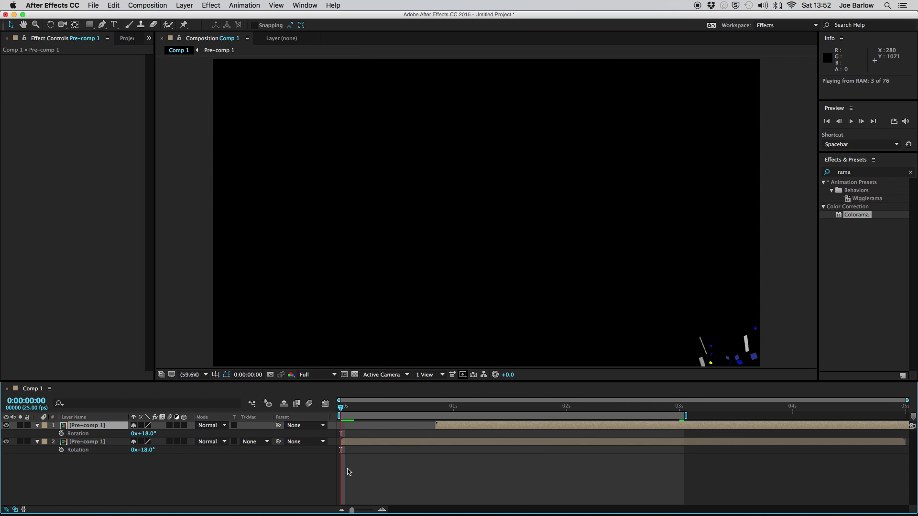